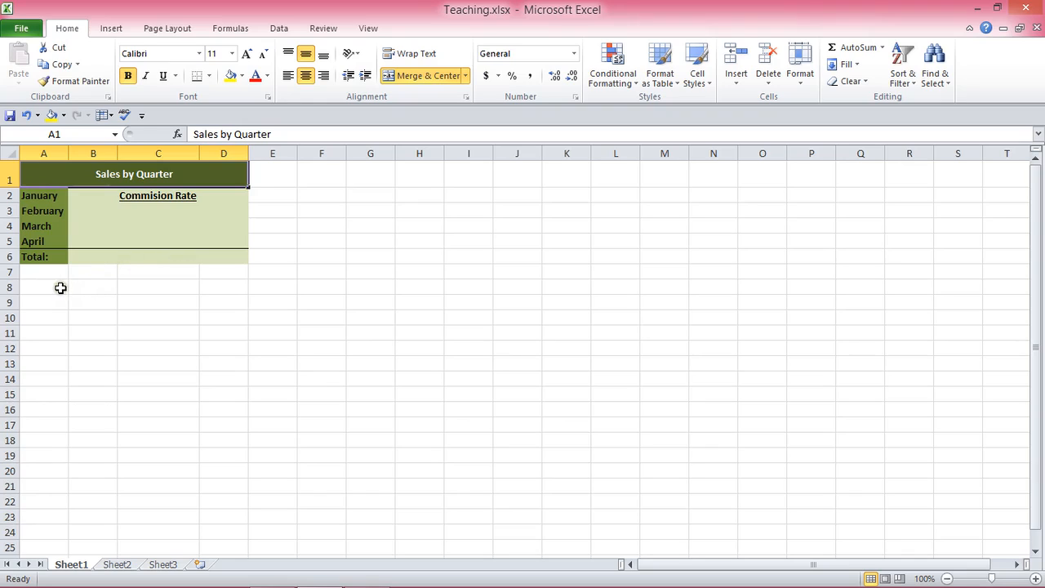
Step: Enter the month labels January, February, March and April in cells A10 through A13
left_click(51, 317)
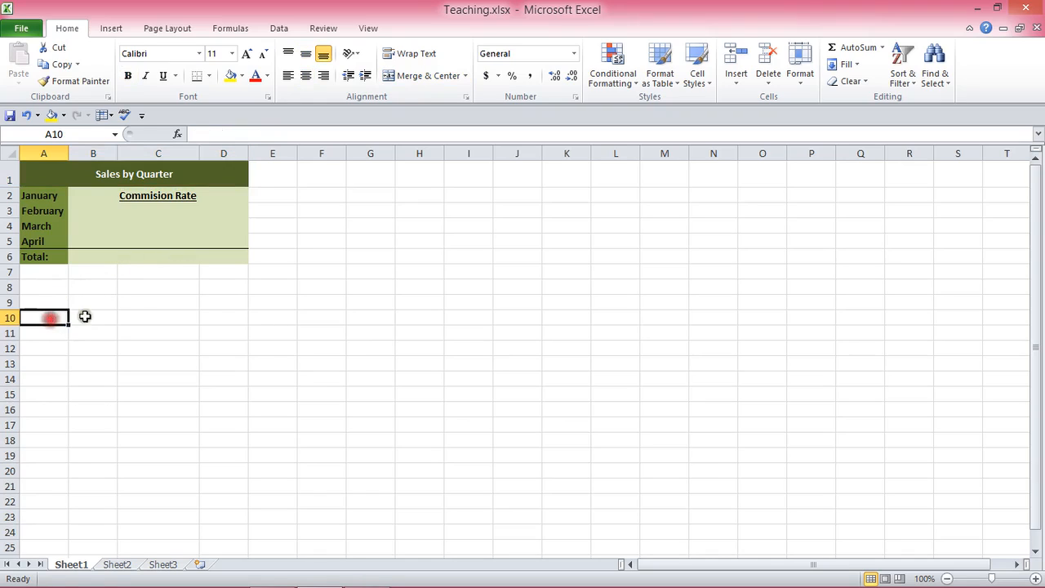
type("Ja")
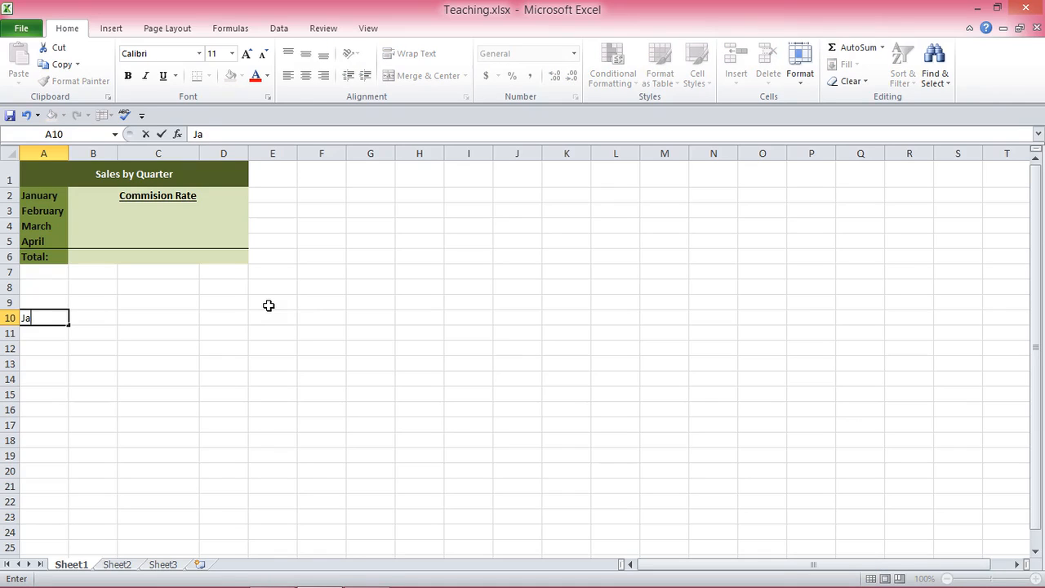
type("nuary")
key("Return")
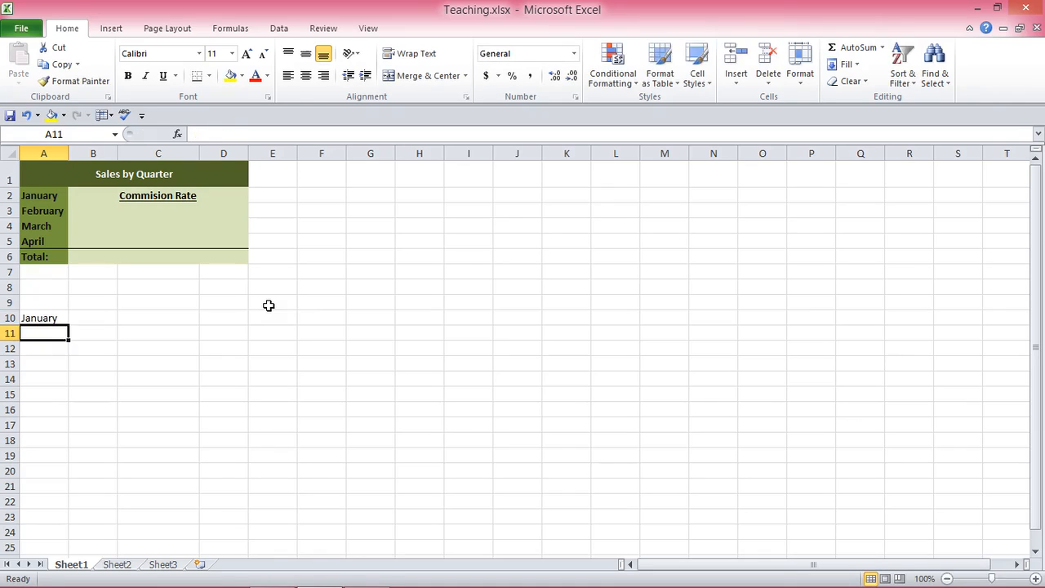
type("G")
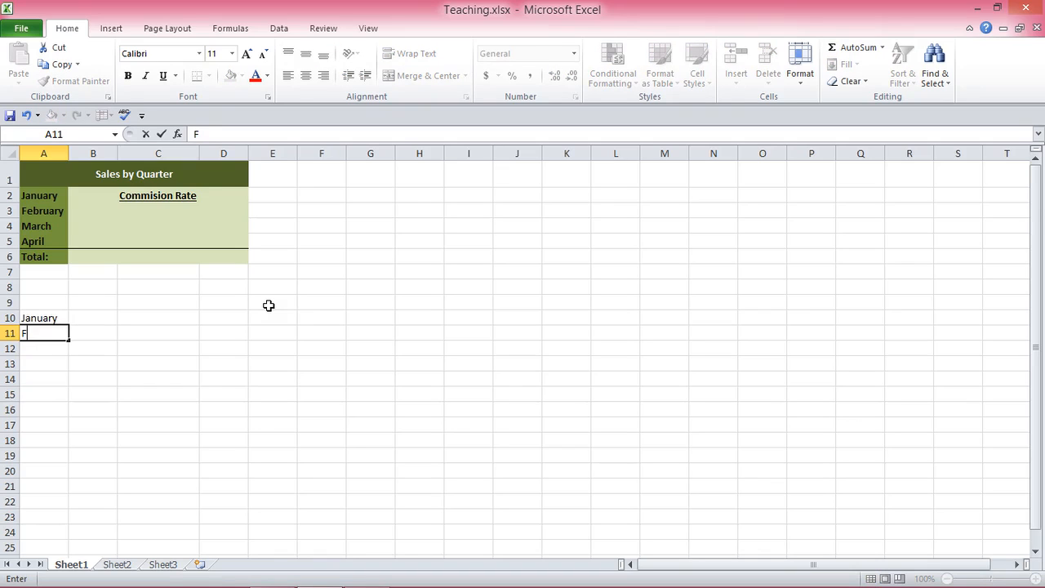
type("ebria")
type("ry")
key("Return")
type("Mar")
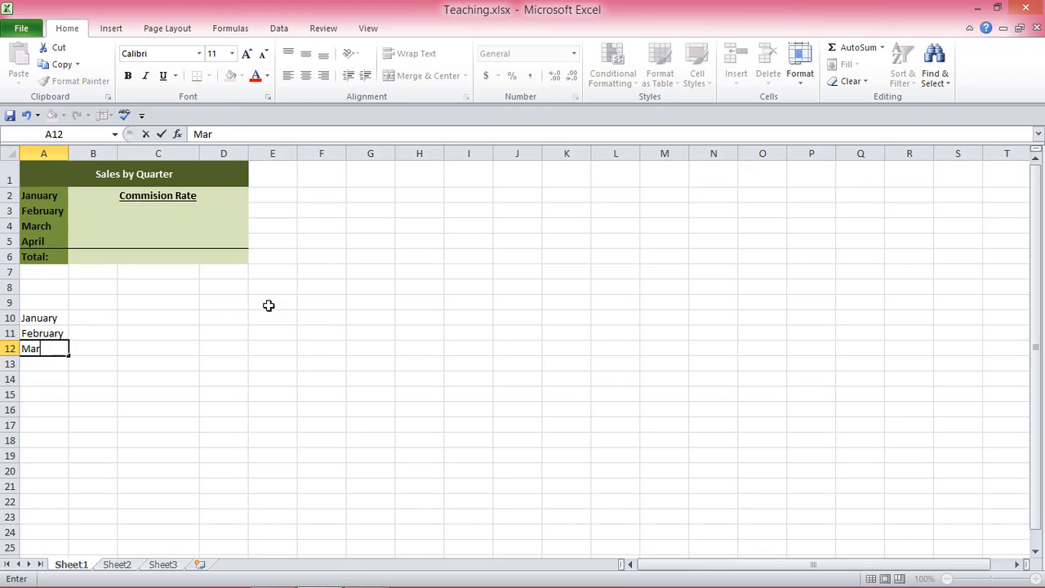
type("ch")
key("Return")
type("A[ri")
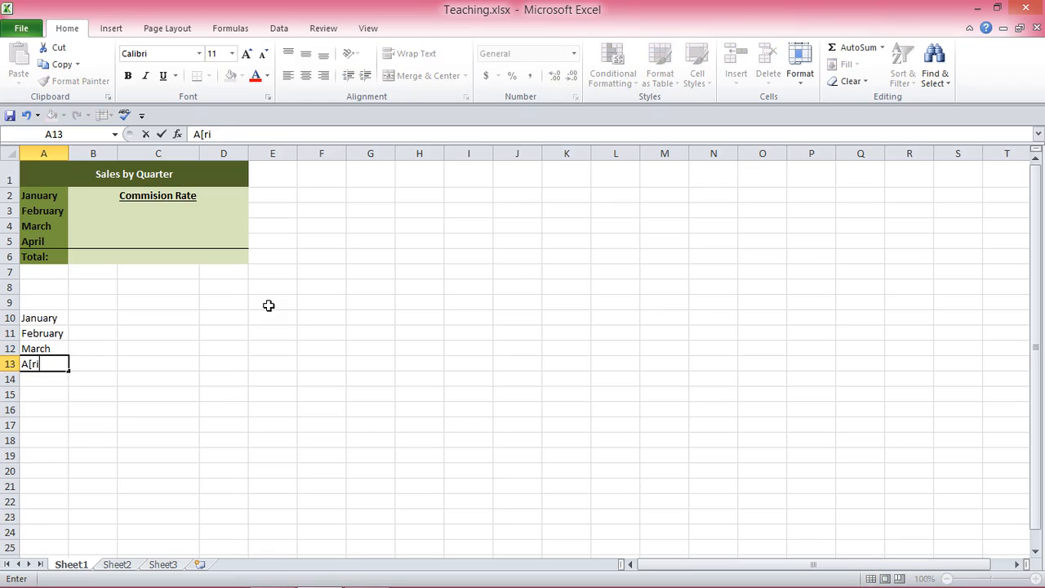
key("BackSpace")
key("BackSpace")
type("p")
key("Return")
Step: Enter Total in A14 and the heading Commission Rate in C10
type("Total")
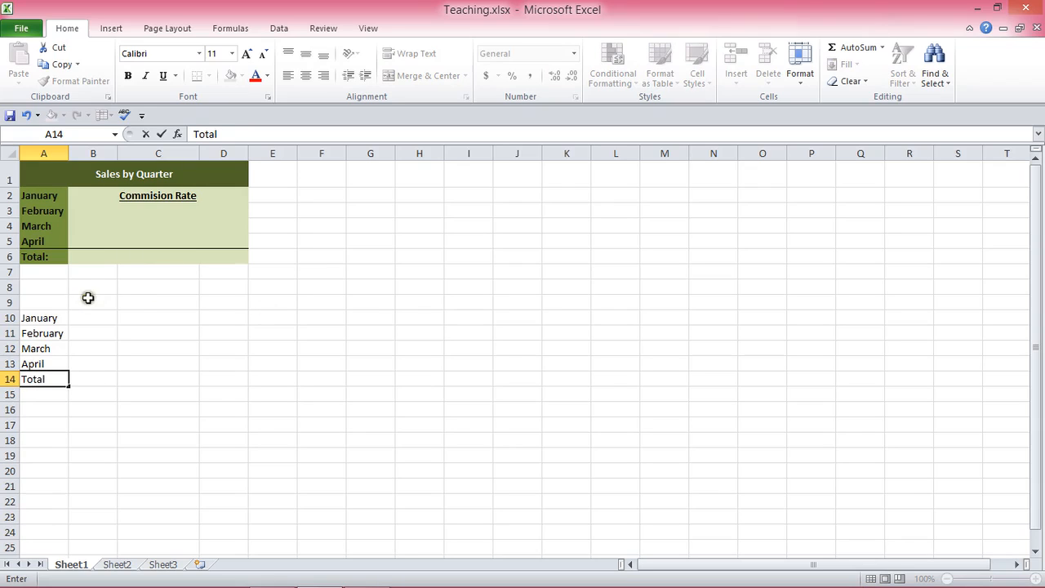
left_click(128, 316)
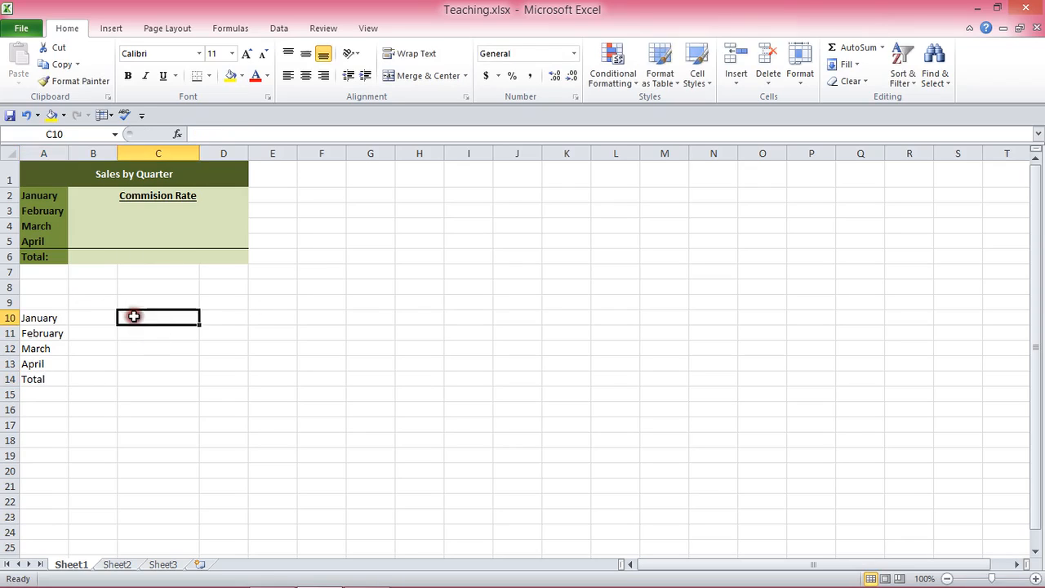
type("Co")
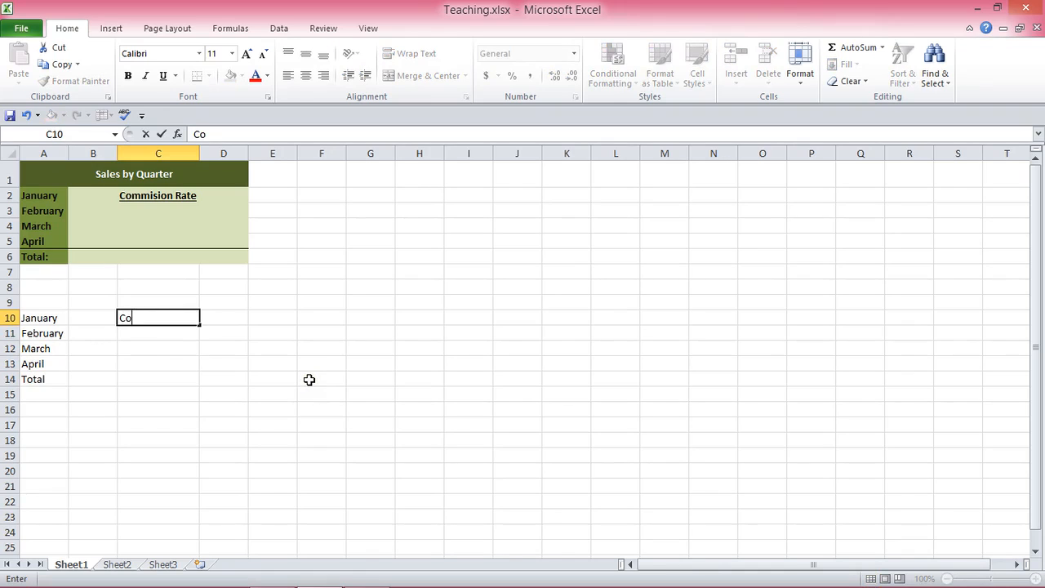
type("mmission Rate")
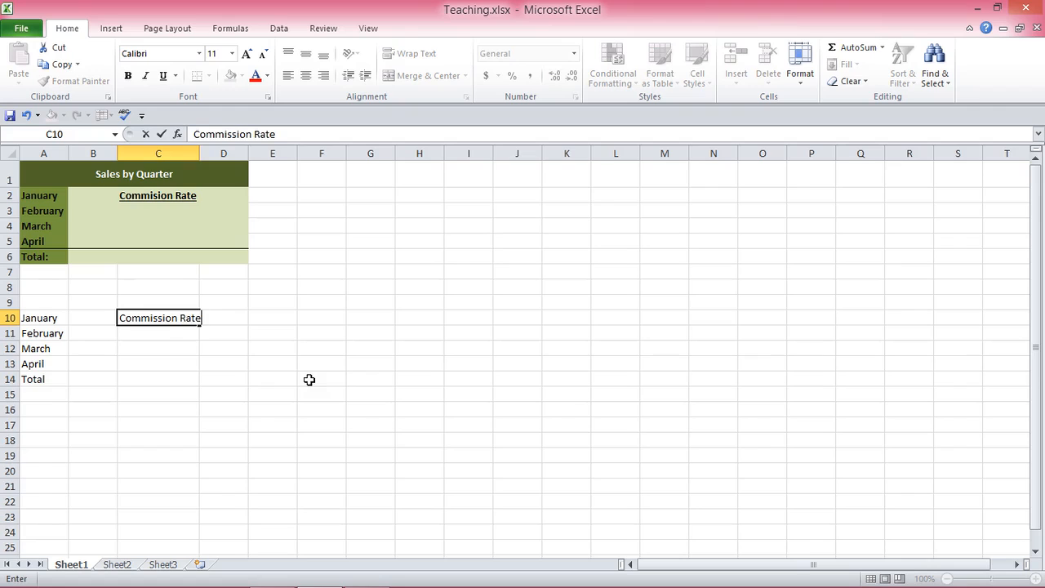
left_click(138, 364)
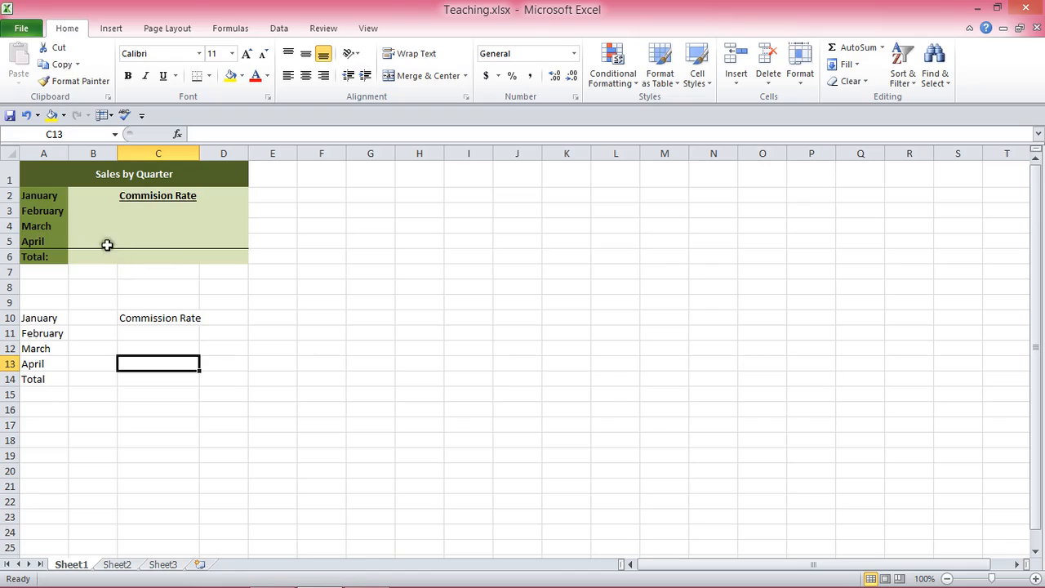
Step: Copy the first table's formatting from A1:D6 onto the new table in A9:D14 with Format Painter
left_click(46, 176)
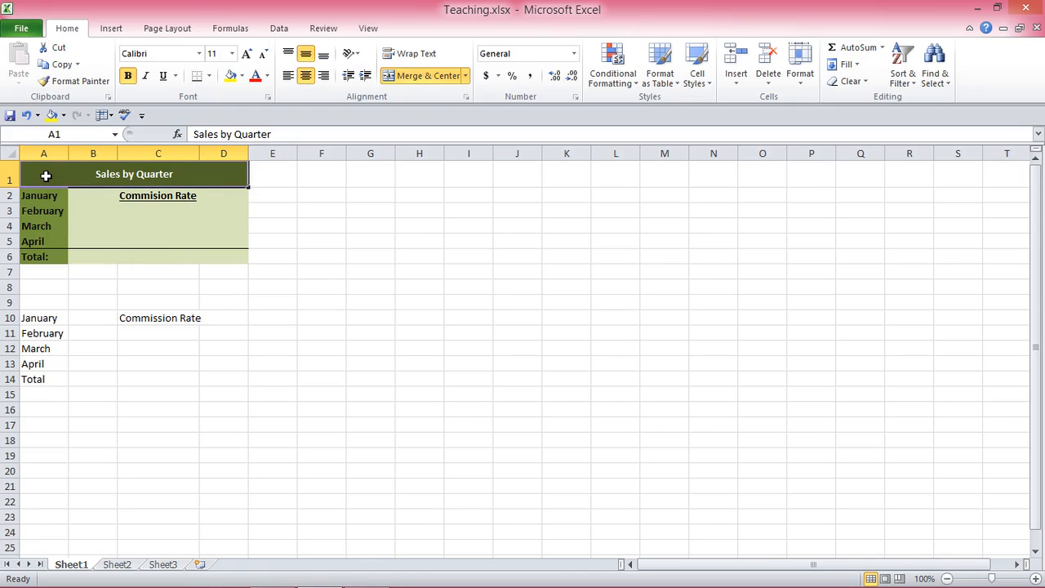
left_click(228, 256, "shift")
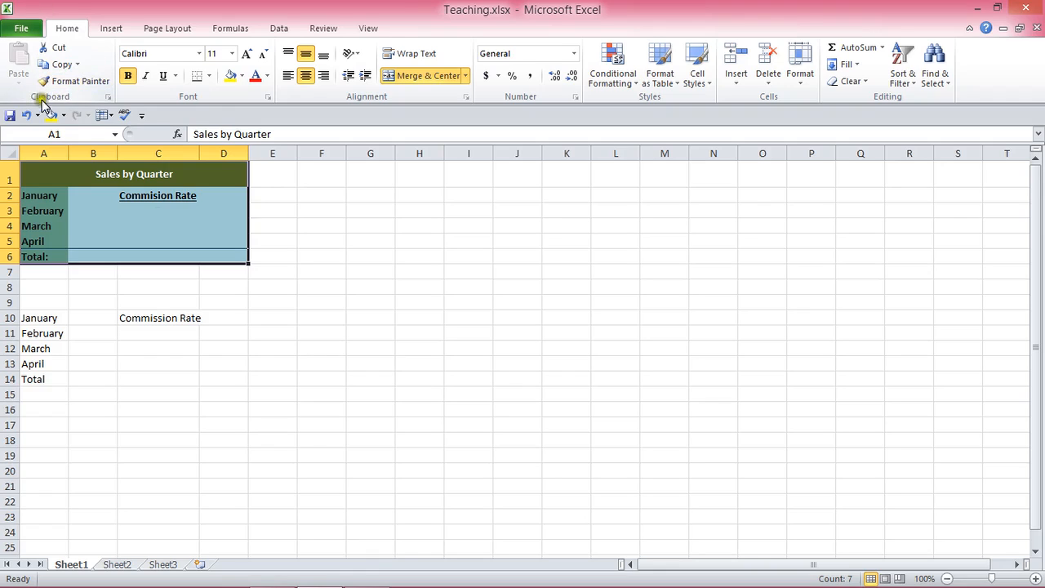
left_click(78, 84)
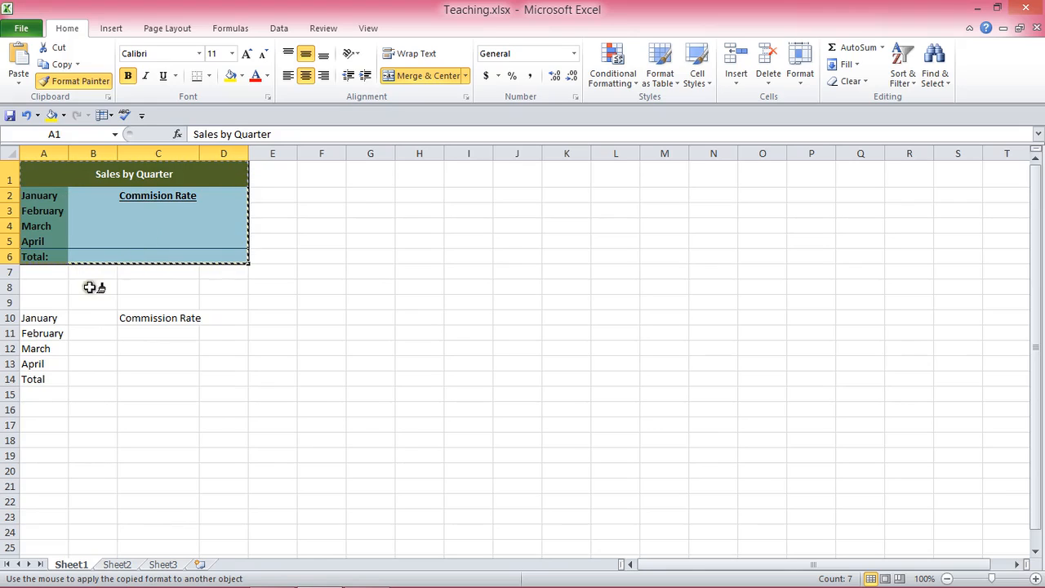
left_click(32, 302)
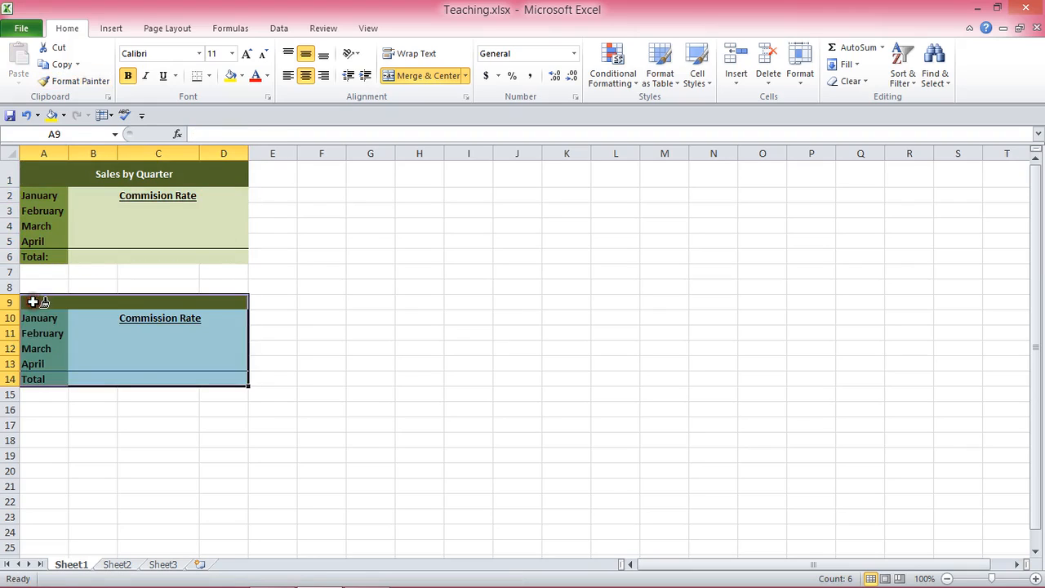
left_click(286, 342)
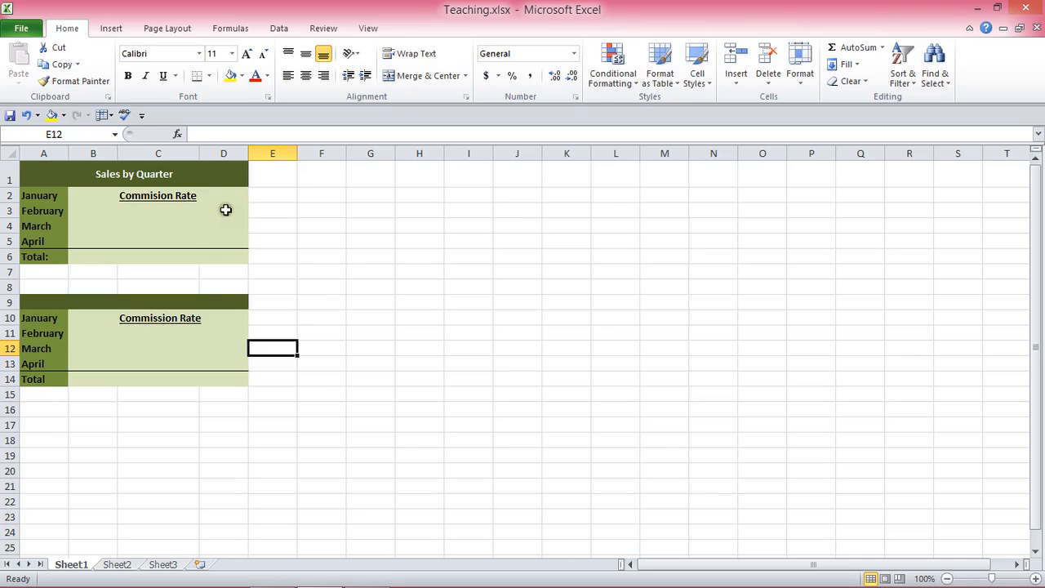
Step: Enter the headings Name in F10 and Address in G10
left_click(322, 317)
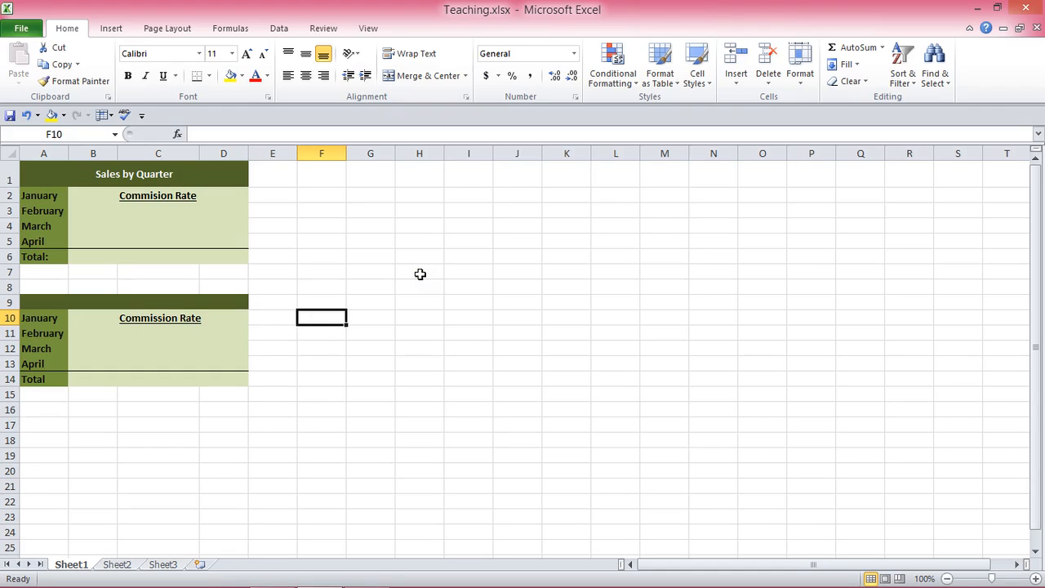
type("Name")
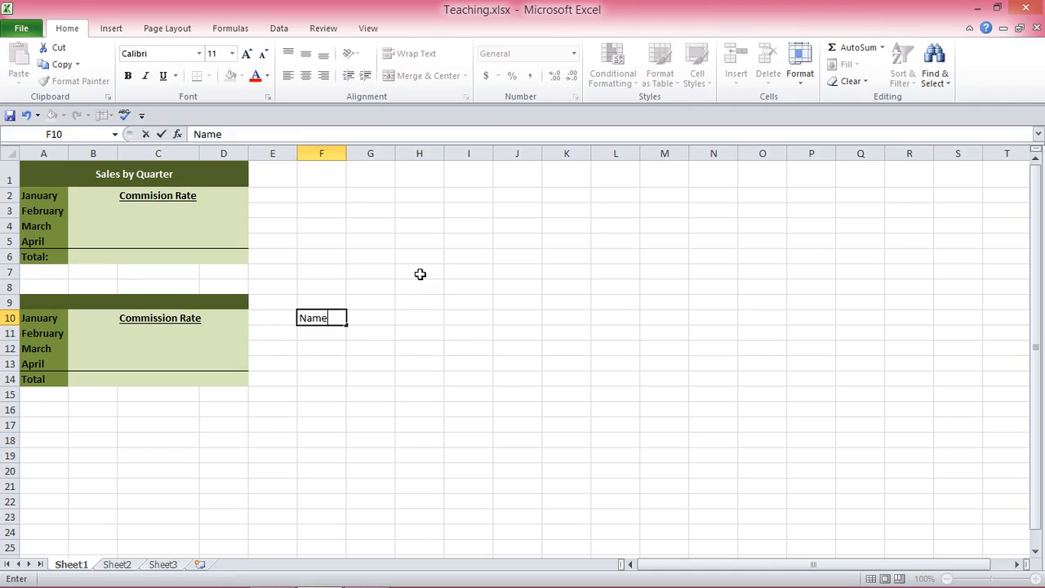
key("Tab")
type("A")
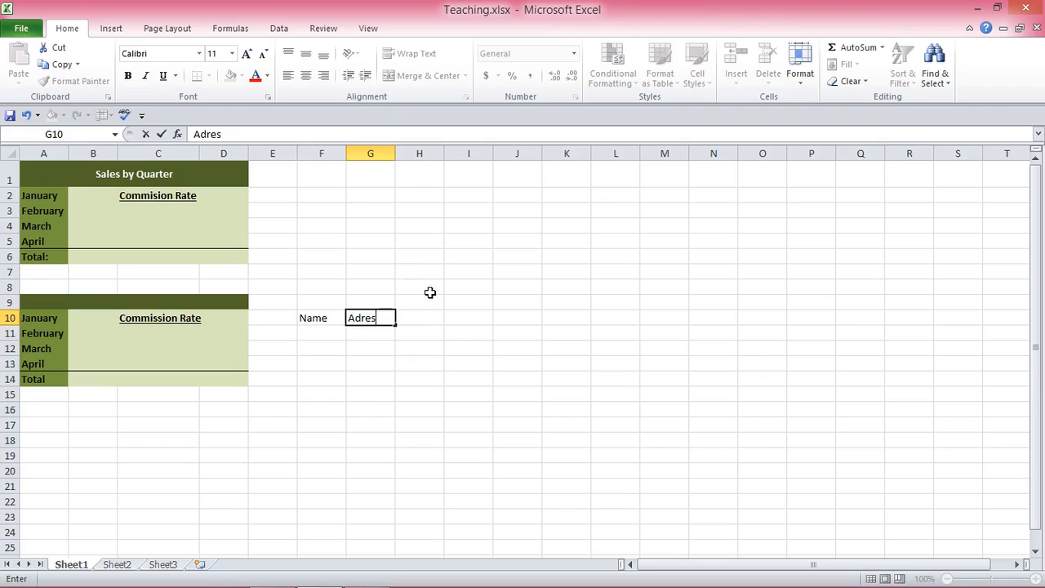
key("BackSpace")
key("BackSpace")
key("BackSpace")
type("dress")
left_click(433, 318)
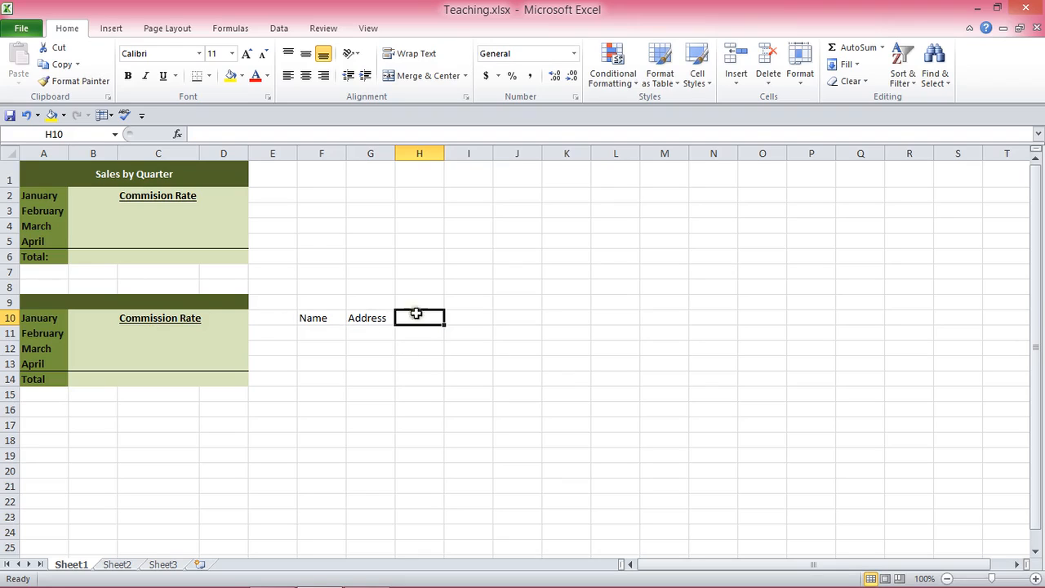
Step: Copy the Commission Rate heading's formatting from C10 onto the Name cell F10 with Format Painter
left_click(154, 320)
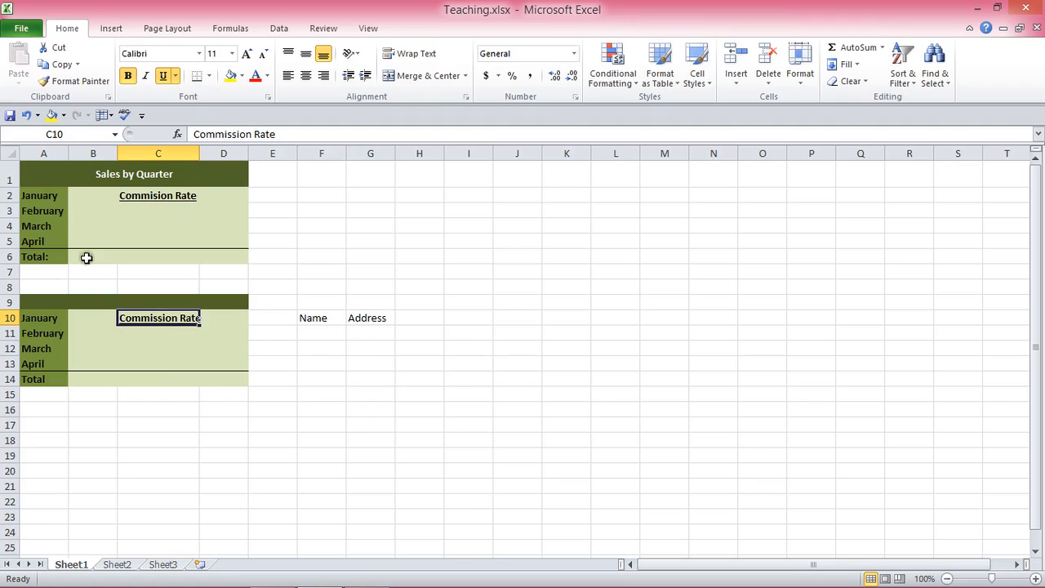
left_click(88, 81)
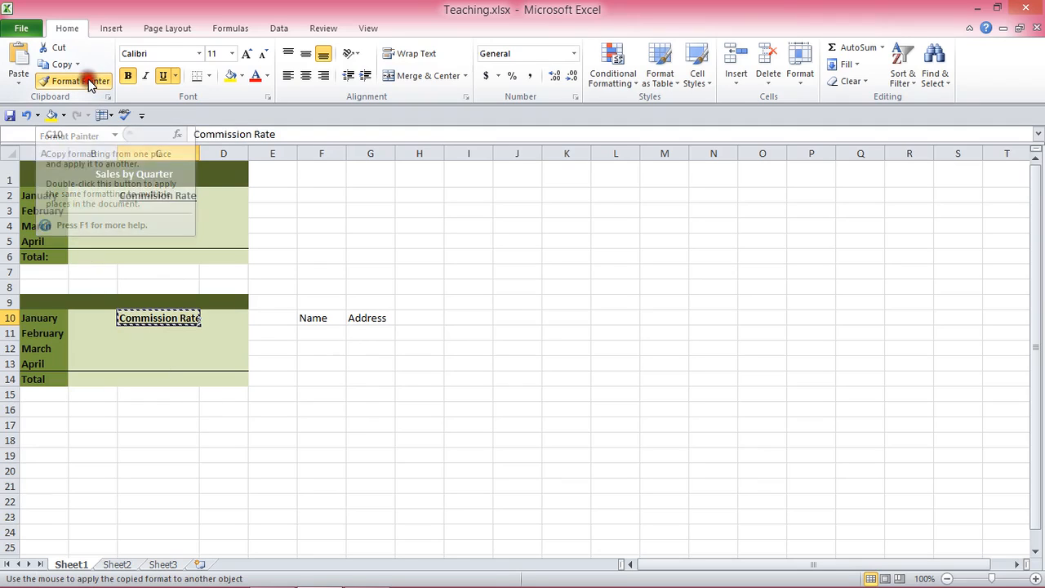
left_click(315, 321)
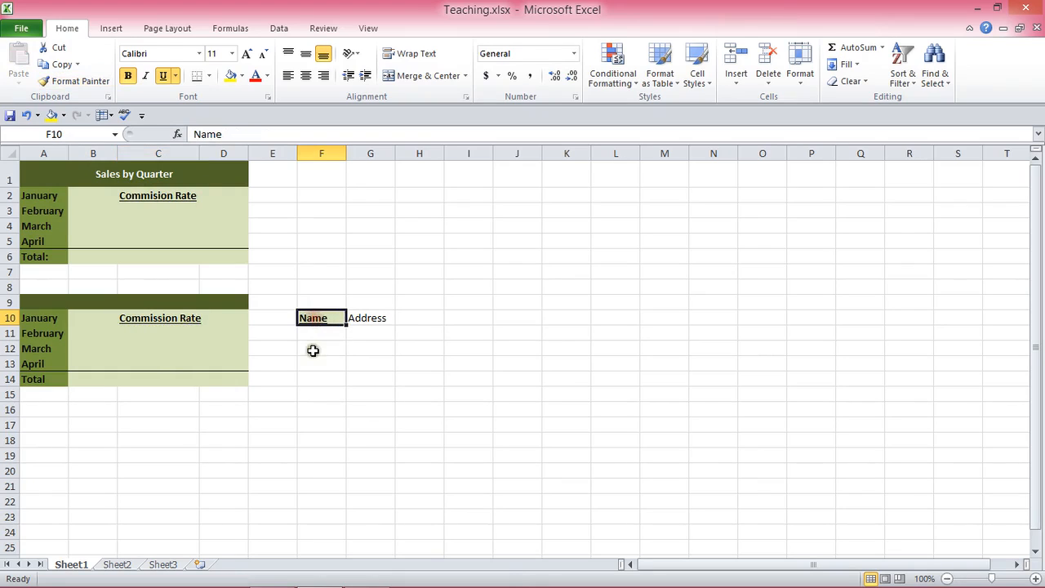
left_click(358, 318)
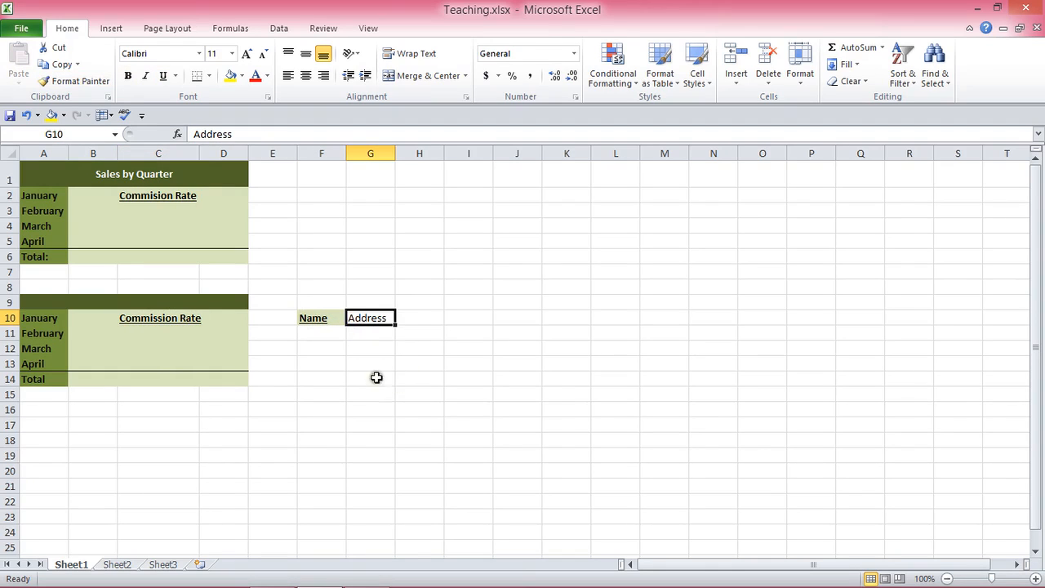
left_click(352, 348)
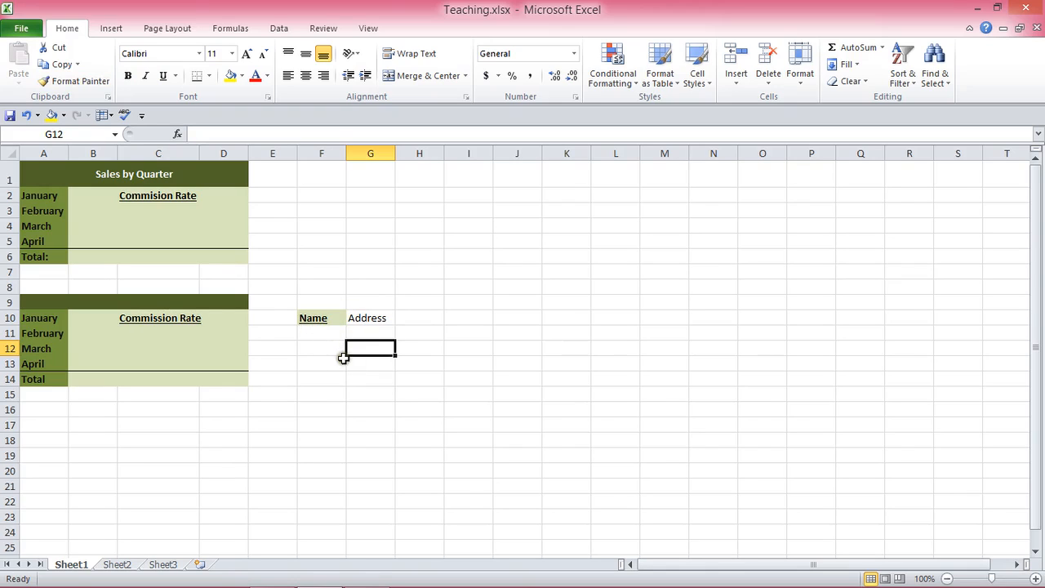
Step: Undo the formatting applied to the Name cell
left_click(22, 116)
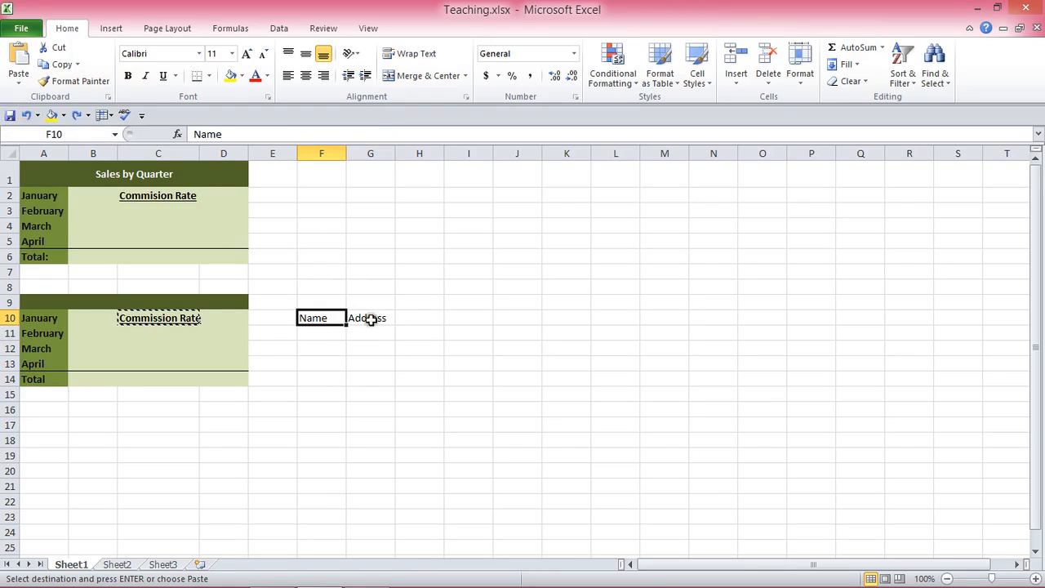
left_click(370, 348)
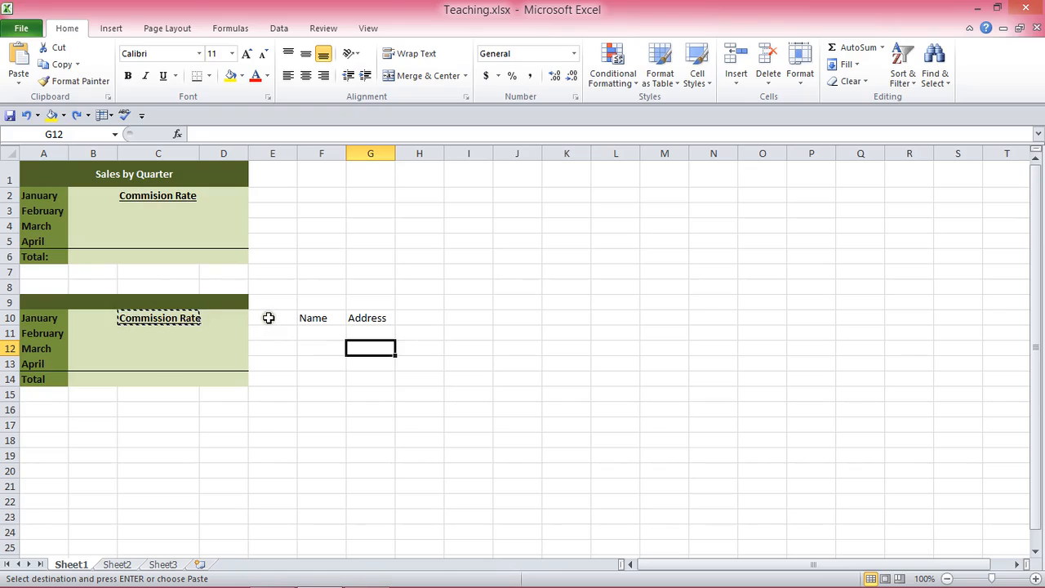
key("Escape")
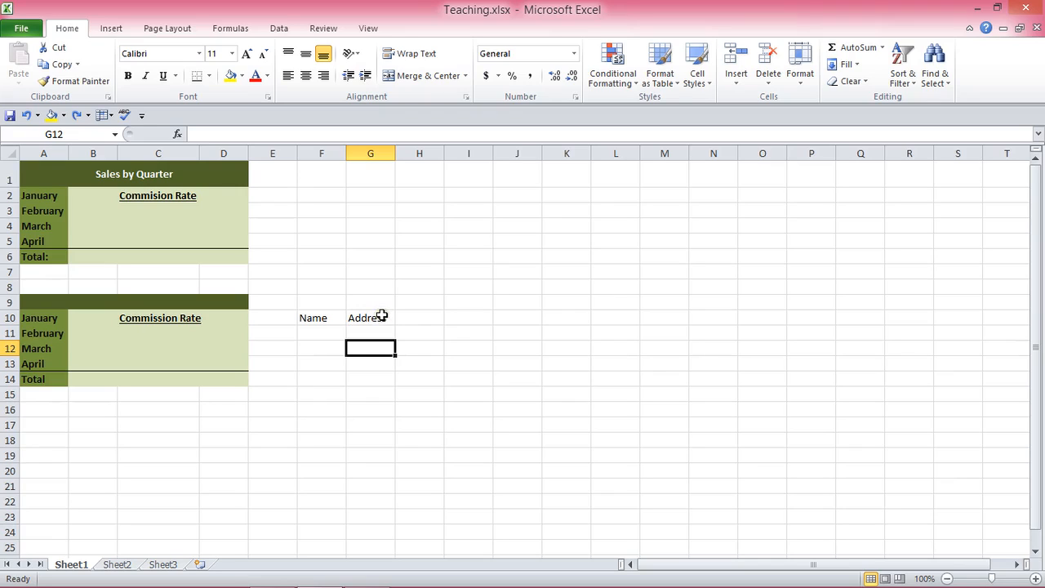
Step: Copy the Commission Rate heading's formatting from C10 onto both Name and Address cells F10:G10
left_click(171, 320)
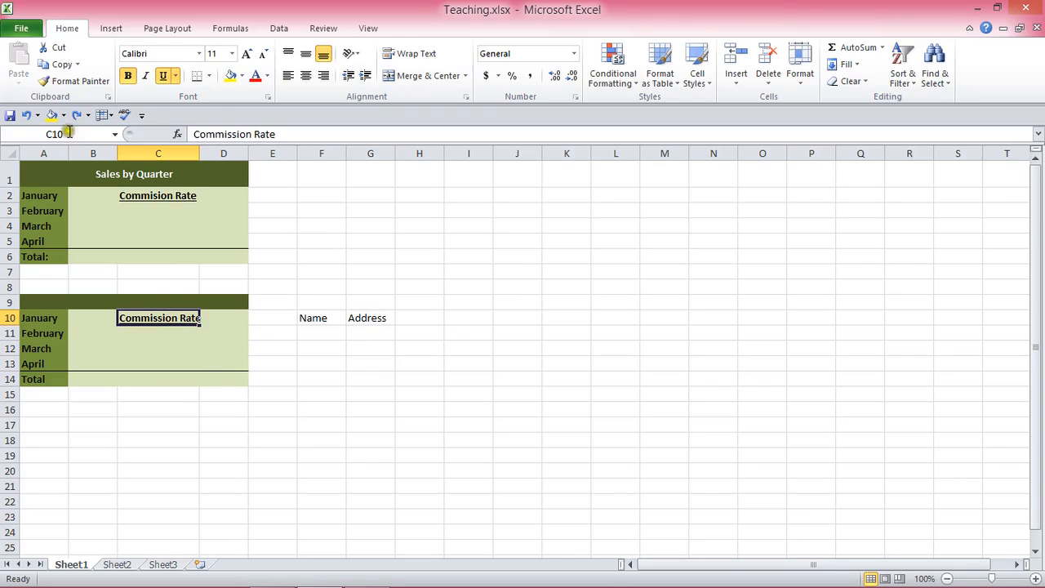
left_click(86, 82)
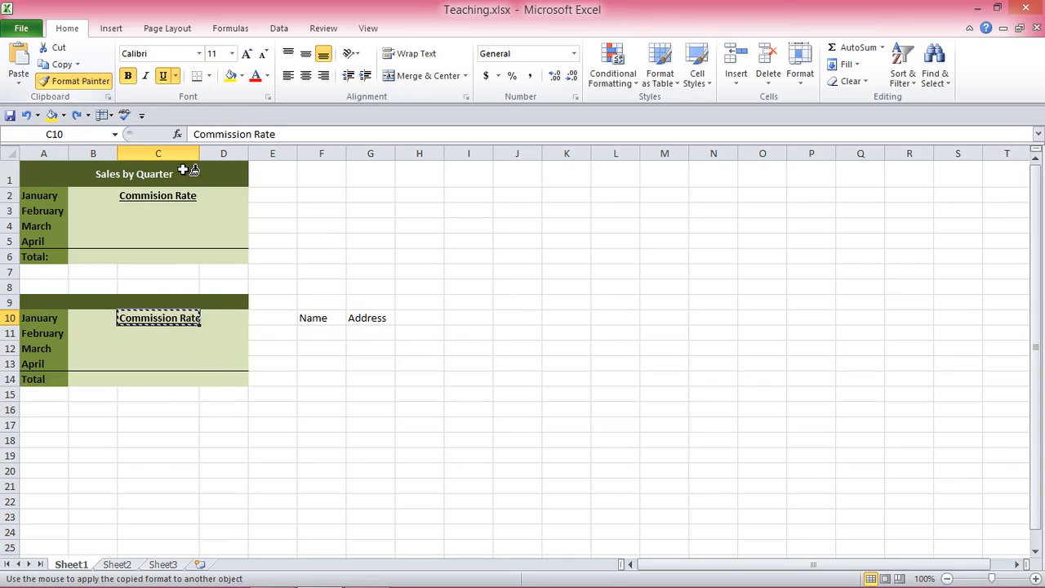
left_click(317, 318)
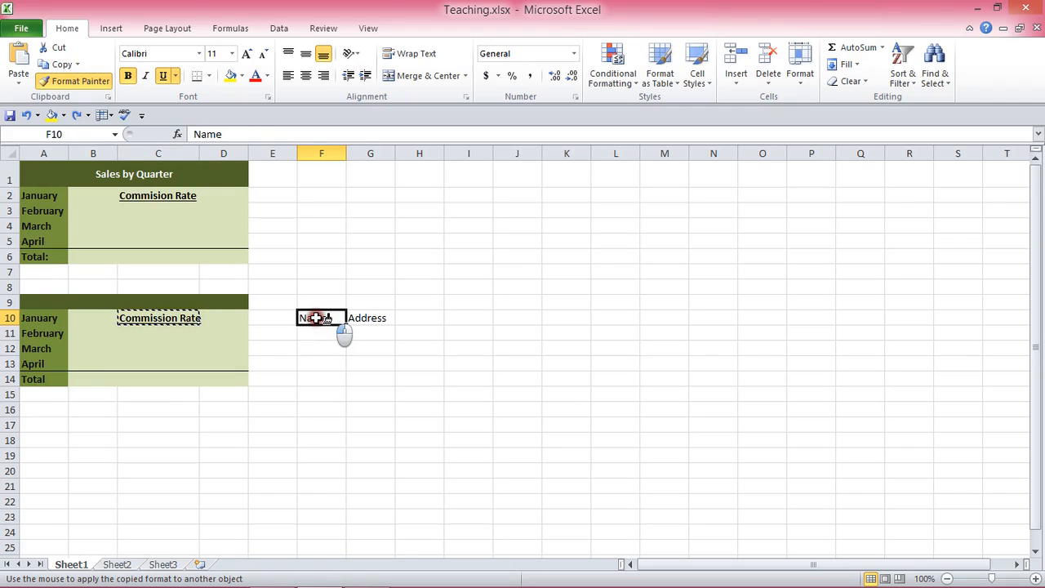
left_click_drag(317, 318, 362, 319)
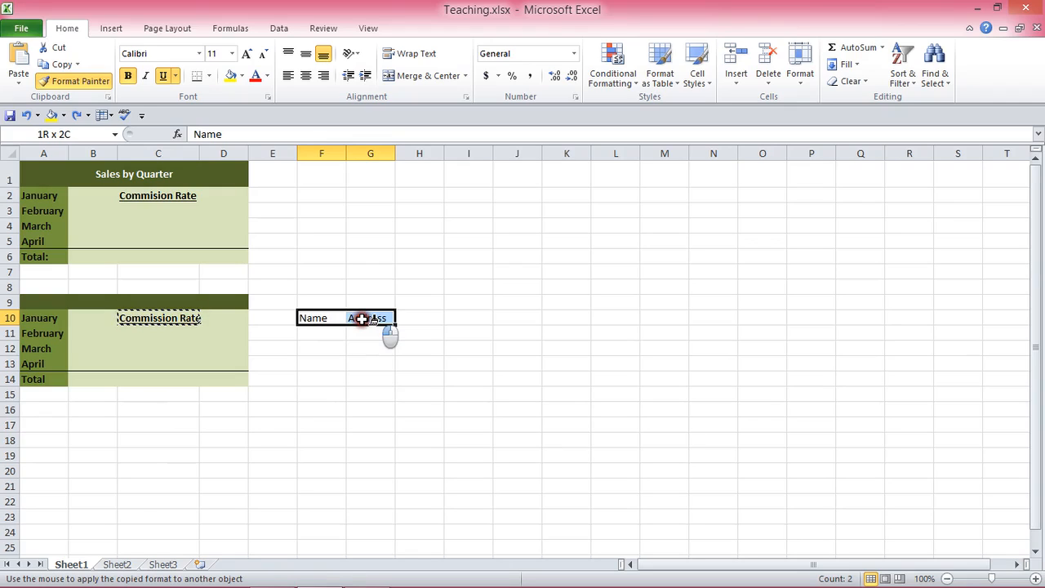
left_click_drag(362, 319, 362, 317)
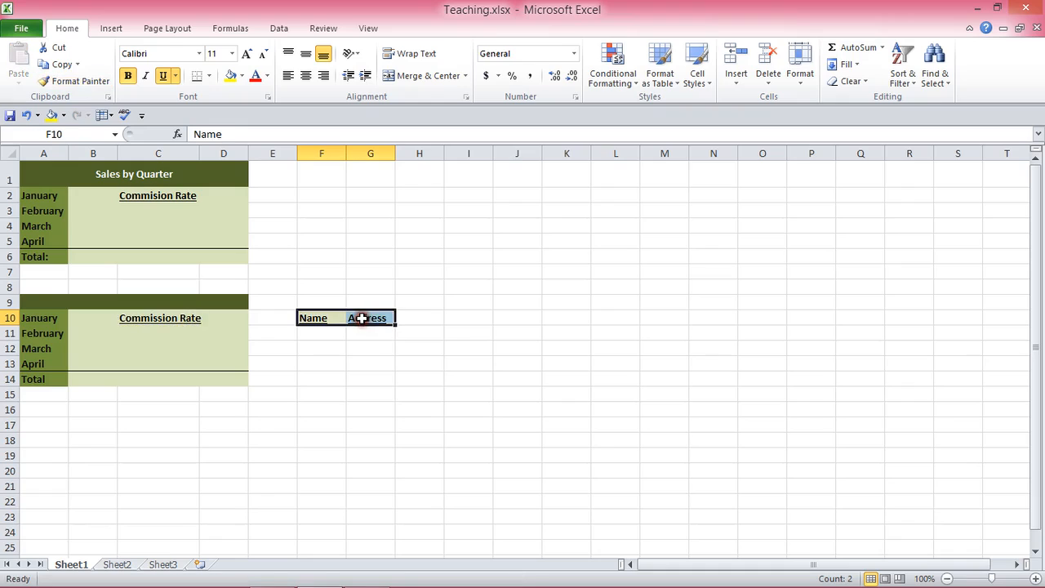
left_click(374, 362)
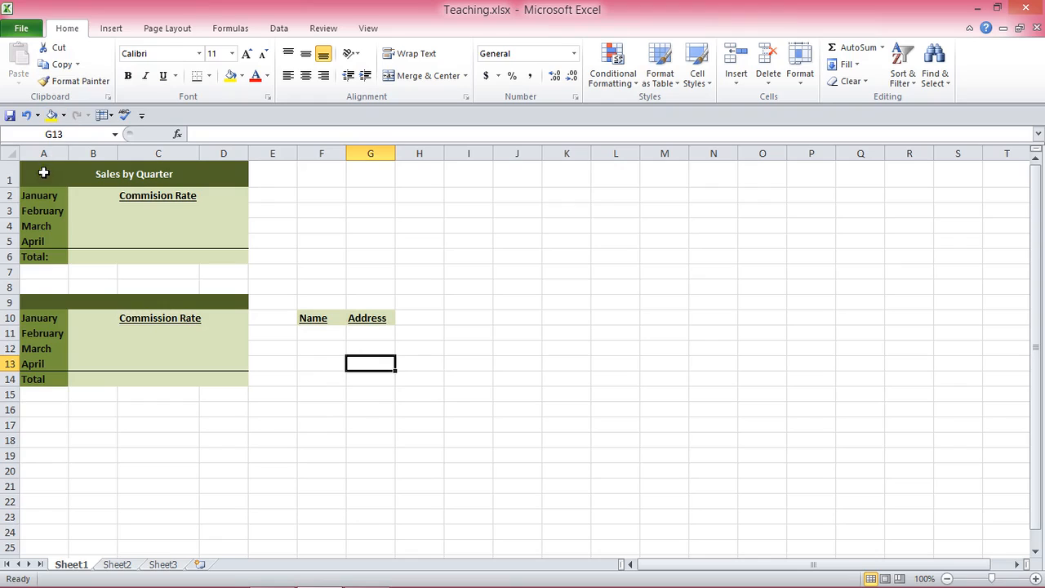
Step: Undo the formatting copied onto the Name and Address headings in F10:G10
left_click(42, 170)
left_click_drag(43, 170, 140, 250)
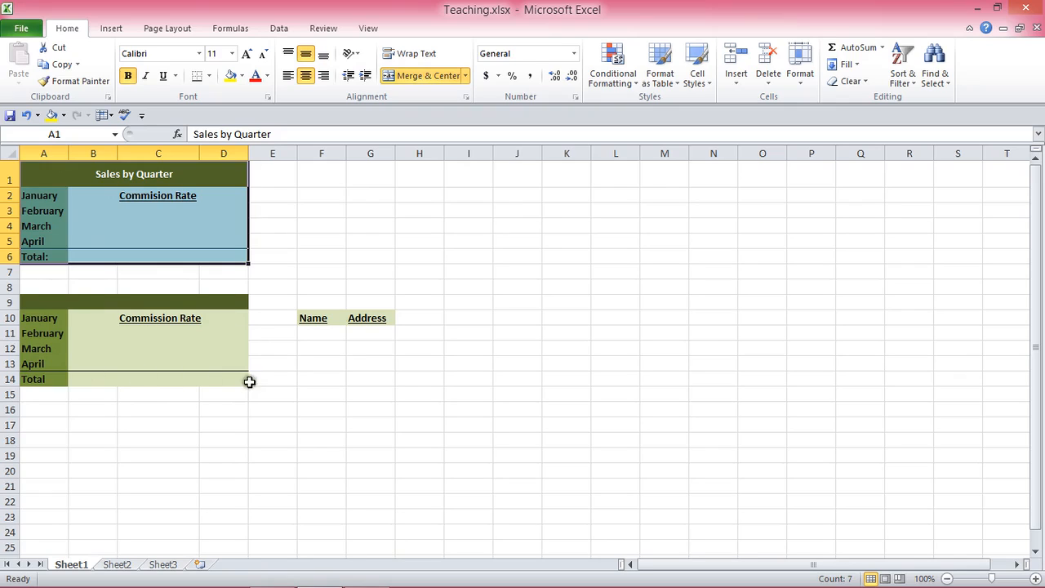
left_click(161, 319)
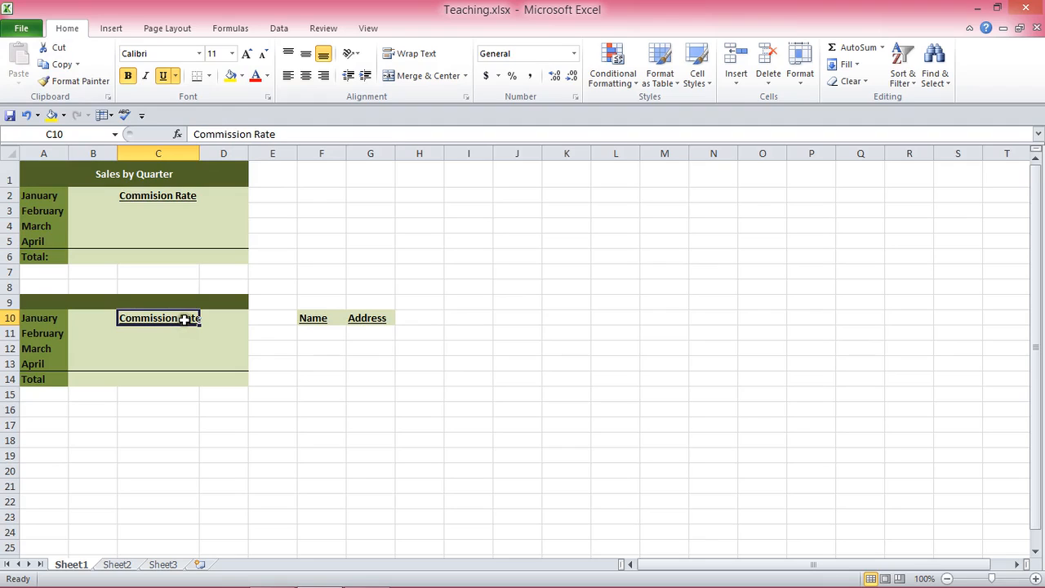
left_click(330, 317)
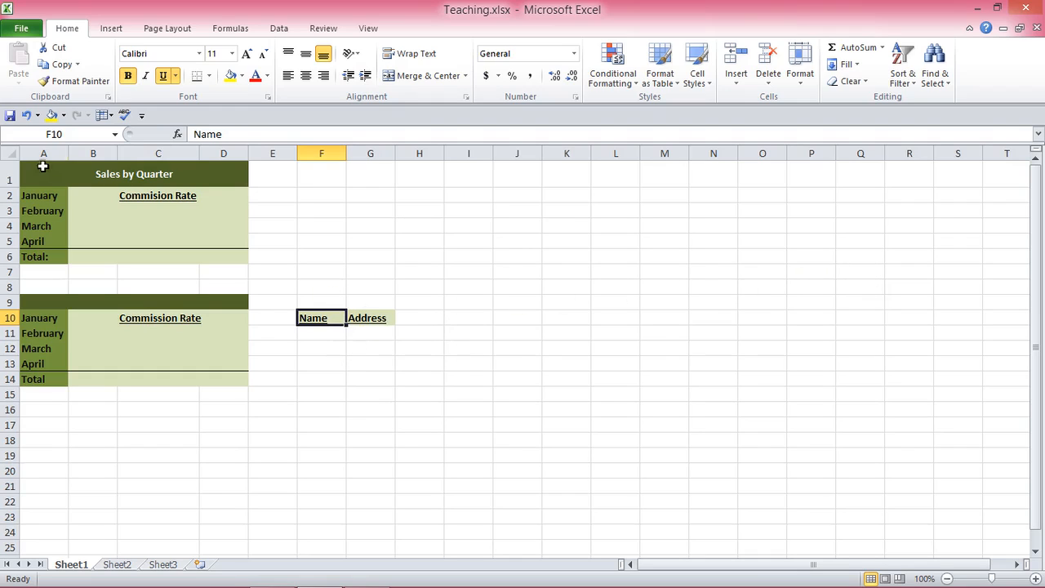
left_click(25, 116)
left_click(321, 349)
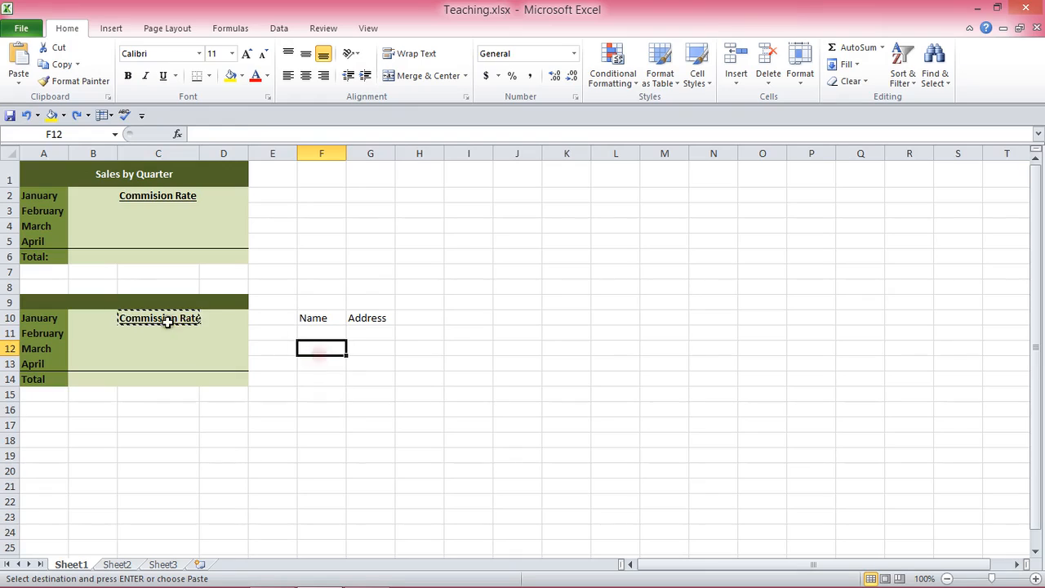
key("Escape")
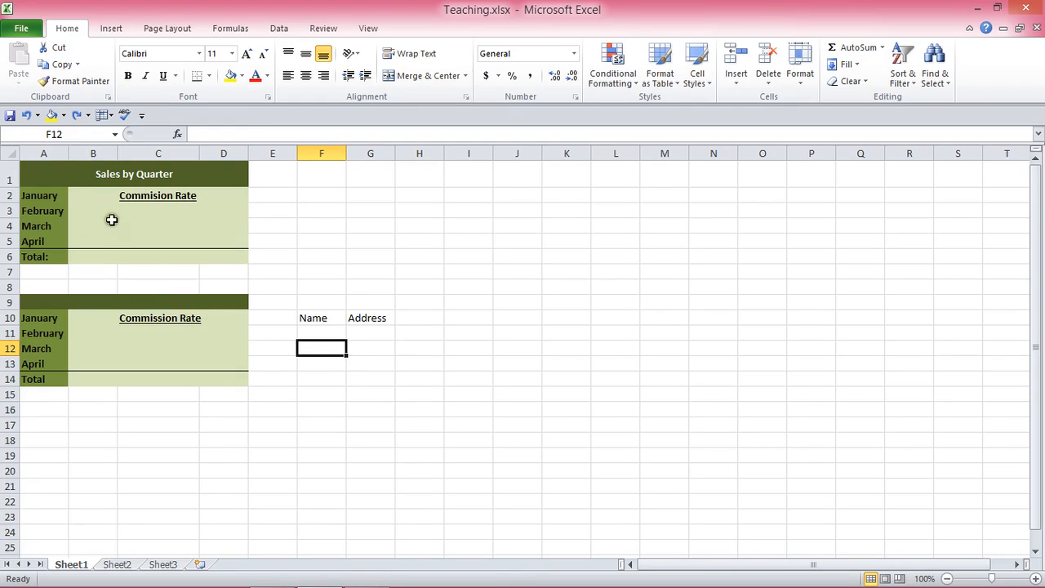
Step: Copy the Commission Rate heading's formatting from C10 onto the Name cell F10 with Format Painter, then undo it
left_click(165, 318)
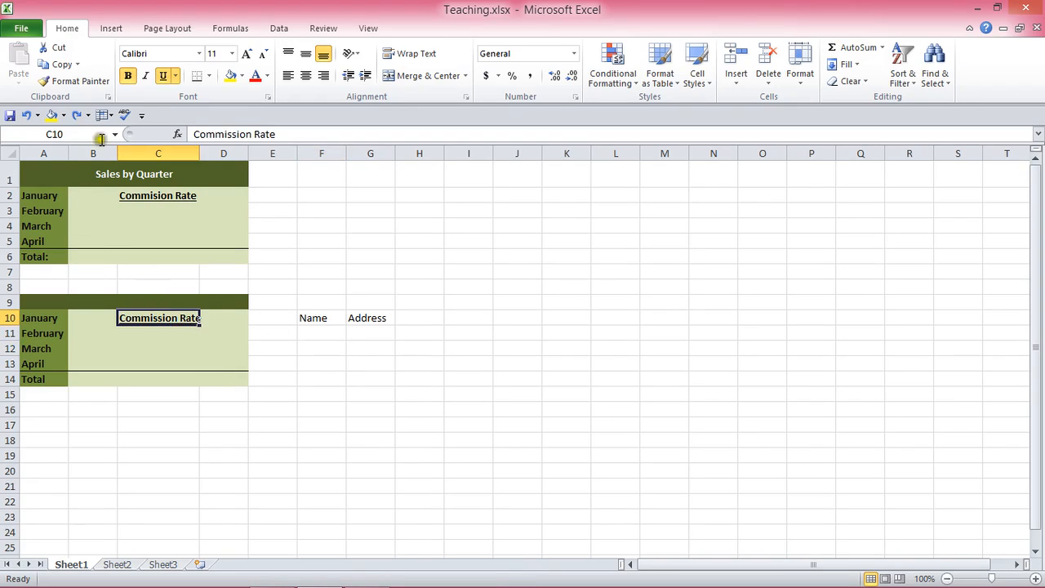
left_click(84, 83)
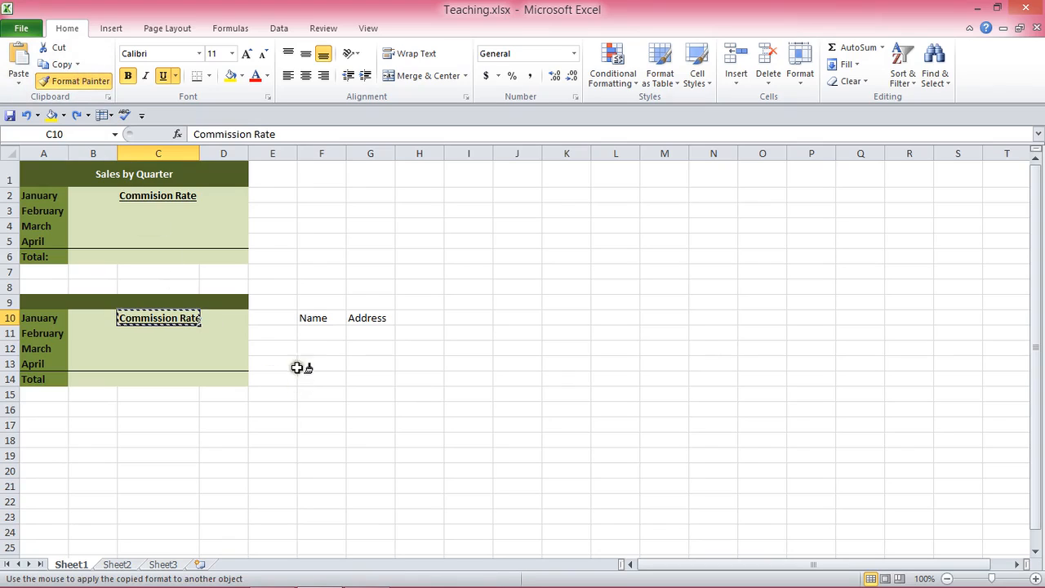
left_click(324, 319)
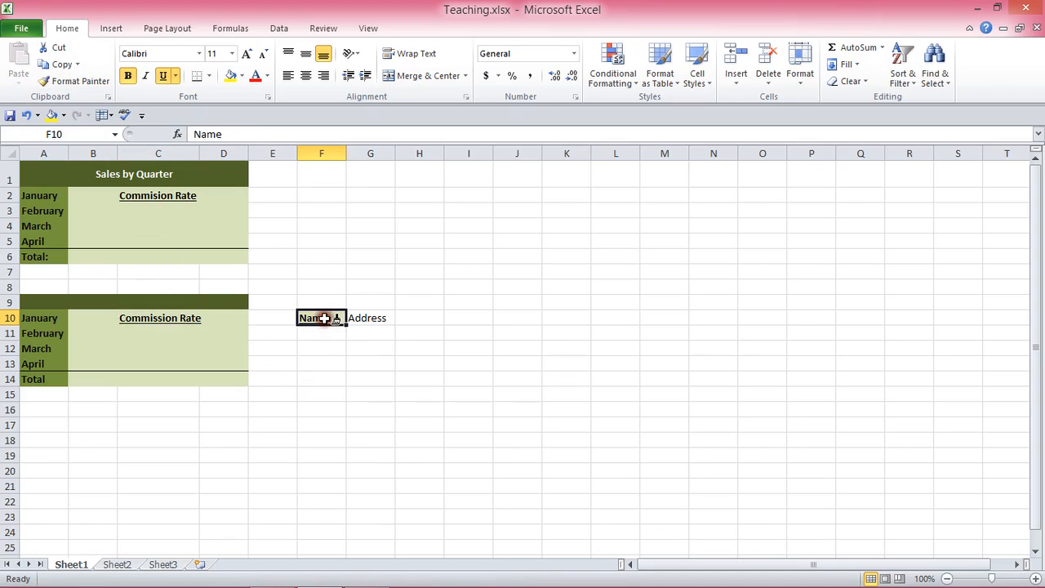
left_click(322, 360)
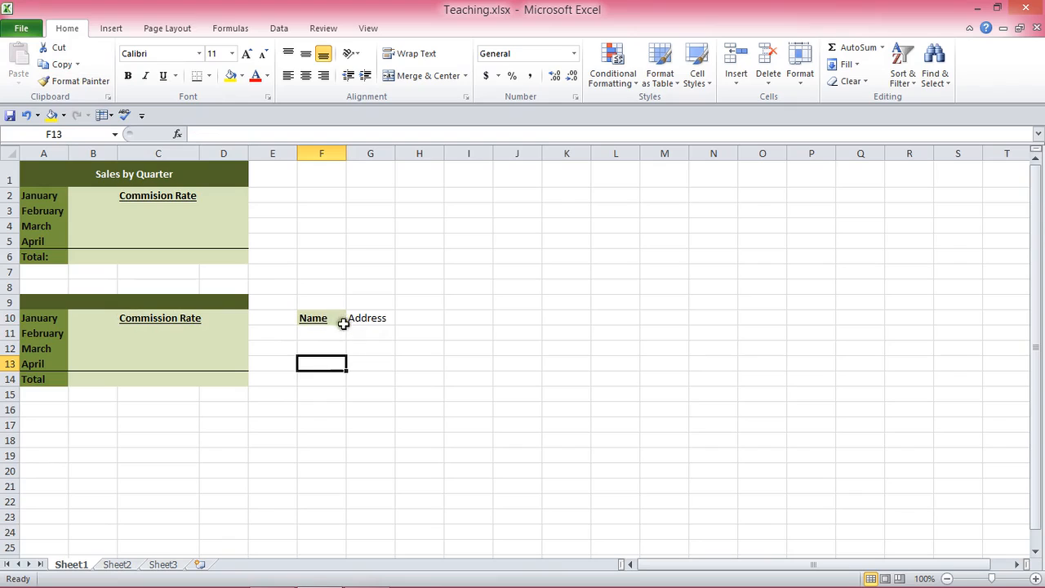
left_click(25, 115)
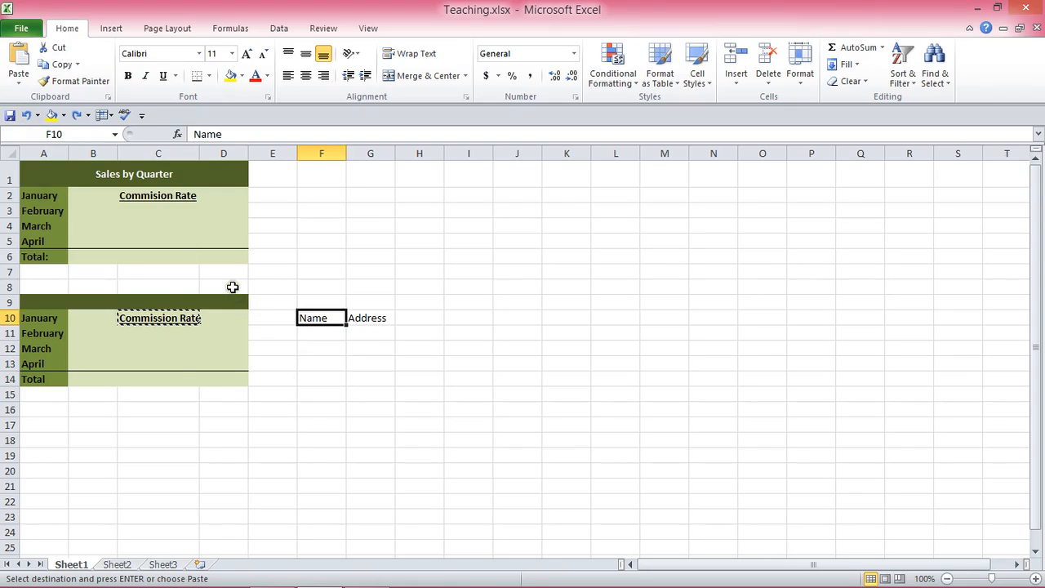
key("Escape")
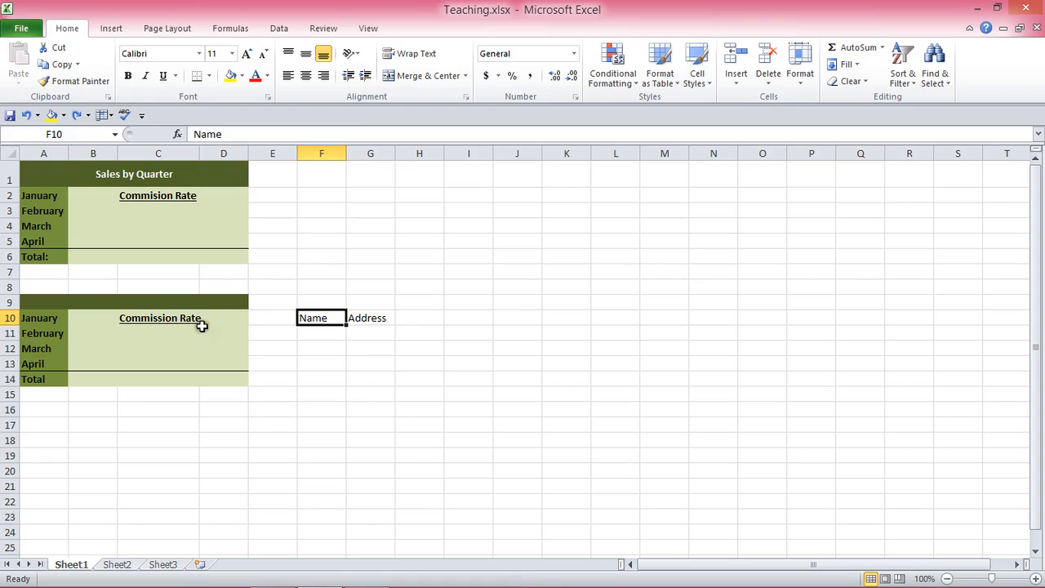
Step: Copy the Commission Rate heading's formatting from C10 onto the Name and Address cells F10:G10 with Format Painter
left_click(272, 361)
left_click(174, 316)
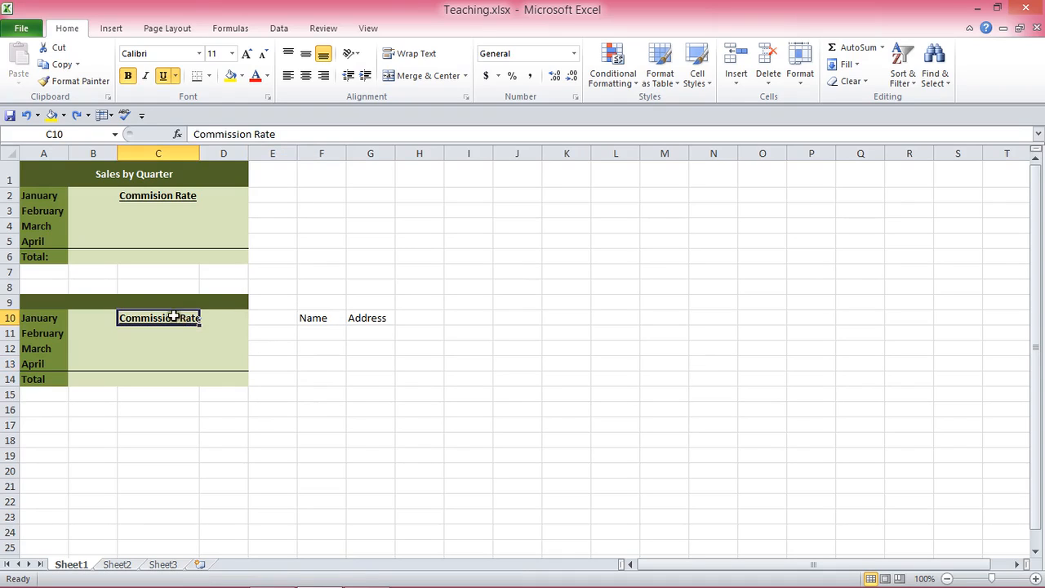
left_click(75, 81)
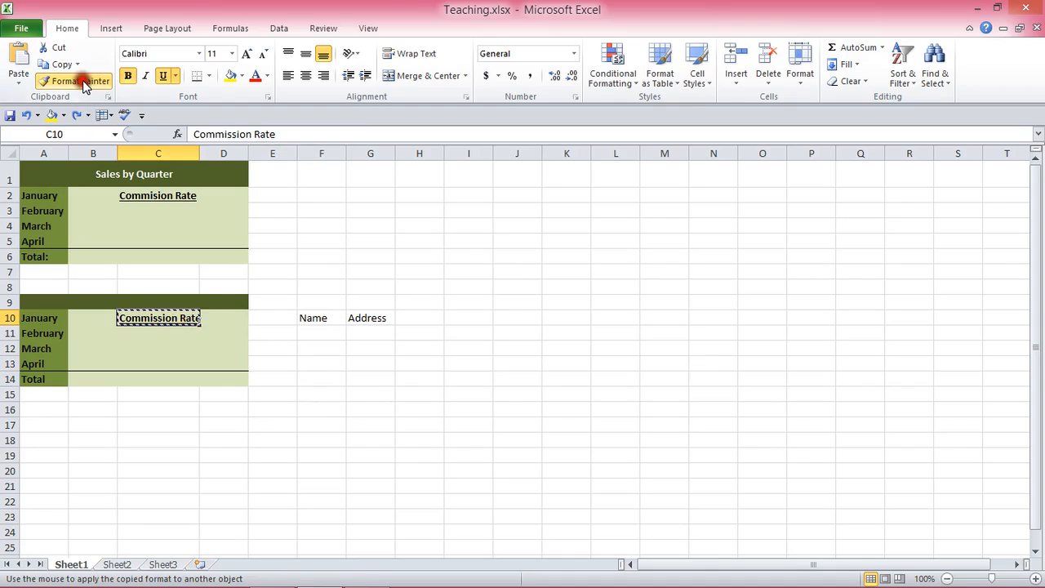
left_click(306, 316)
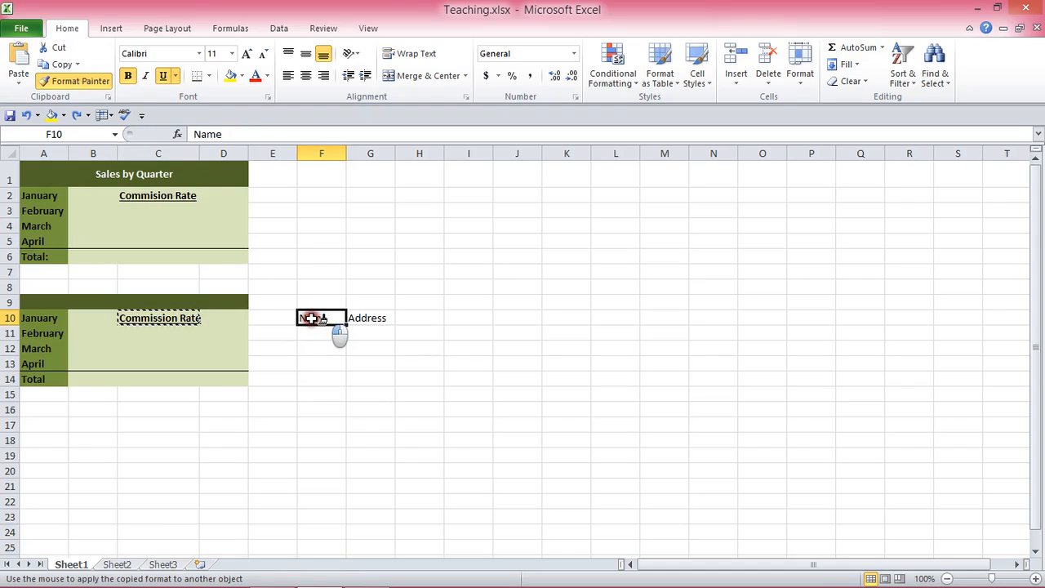
left_click_drag(312, 319, 375, 320)
left_click(394, 377)
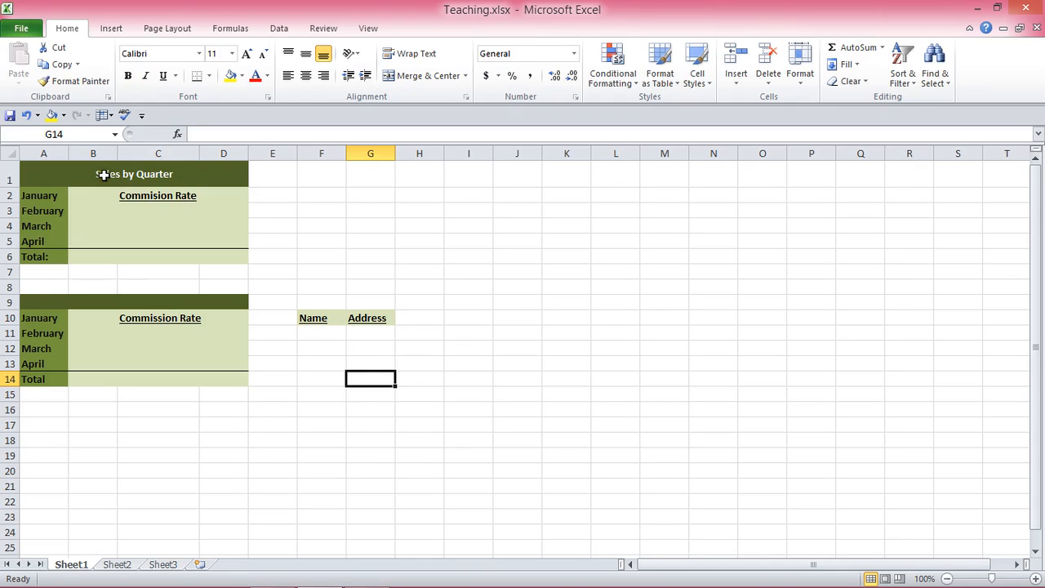
Step: Copy the whole first table's formatting from A1:D6 onto the empty range K4:N9 with Format Painter
left_click_drag(46, 171, 153, 237)
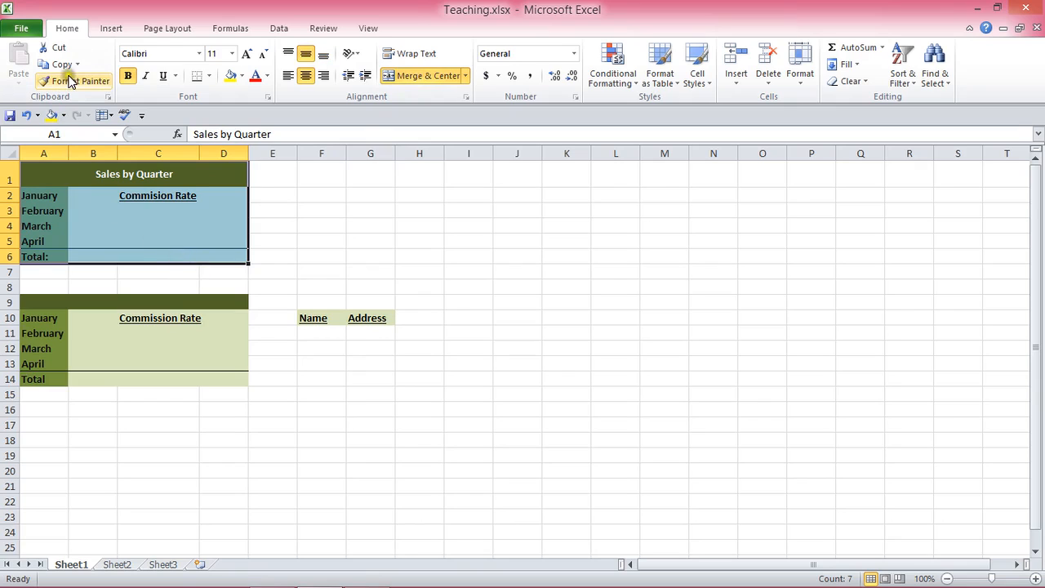
left_click(122, 212)
left_click(43, 173)
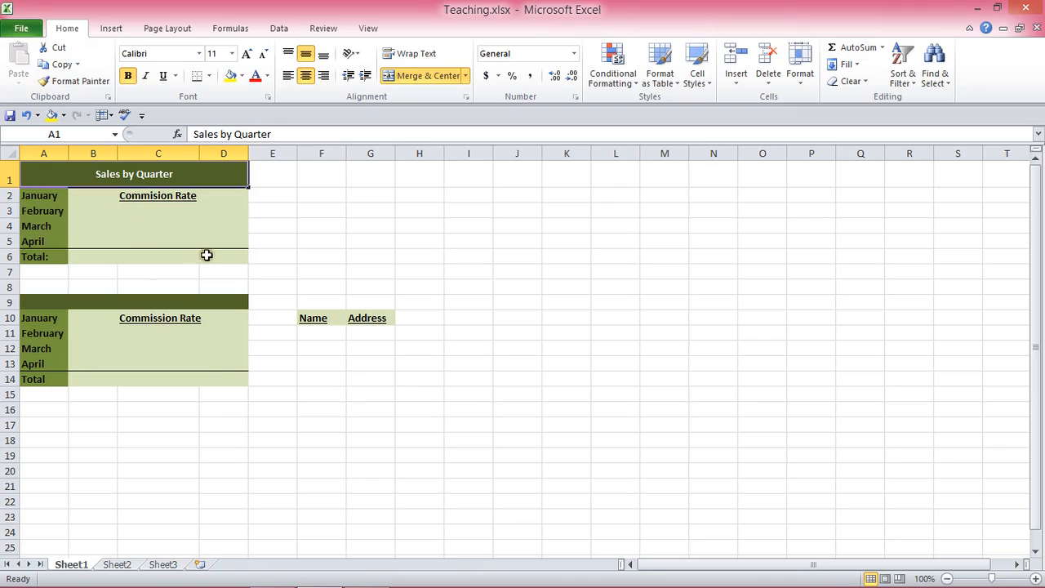
left_click(221, 258, "shift")
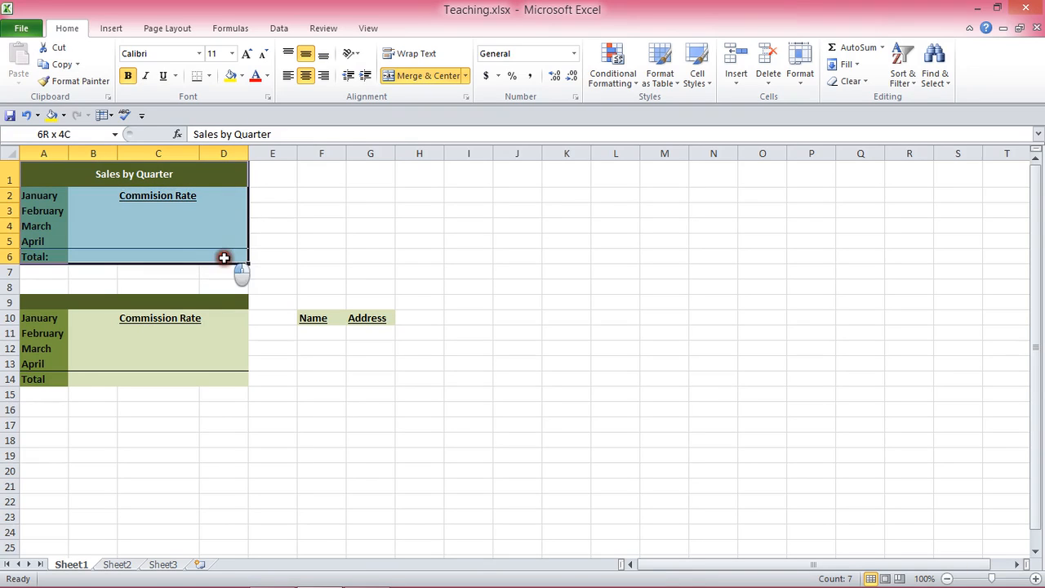
left_click(81, 81)
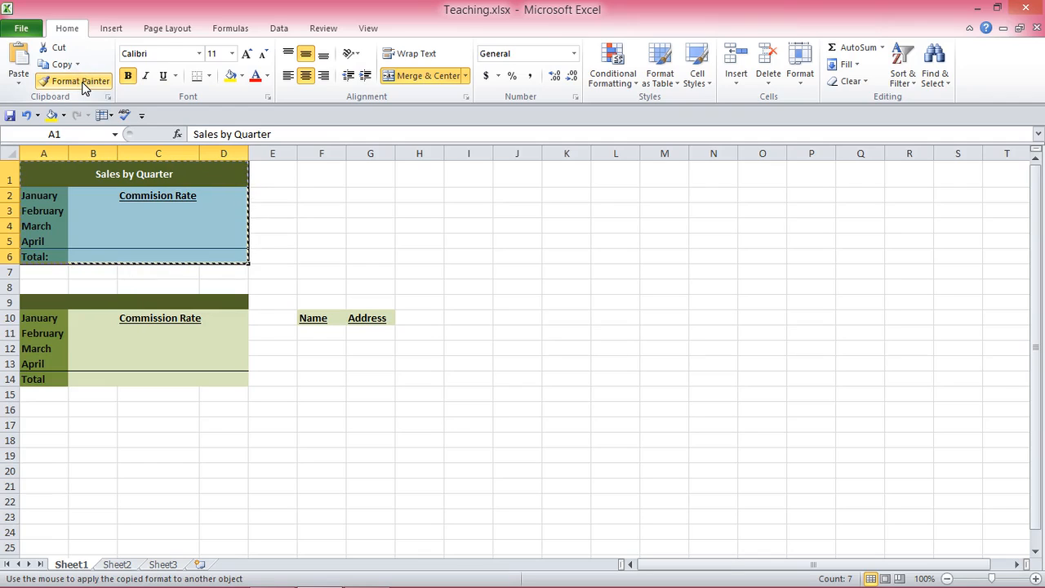
left_click(562, 224)
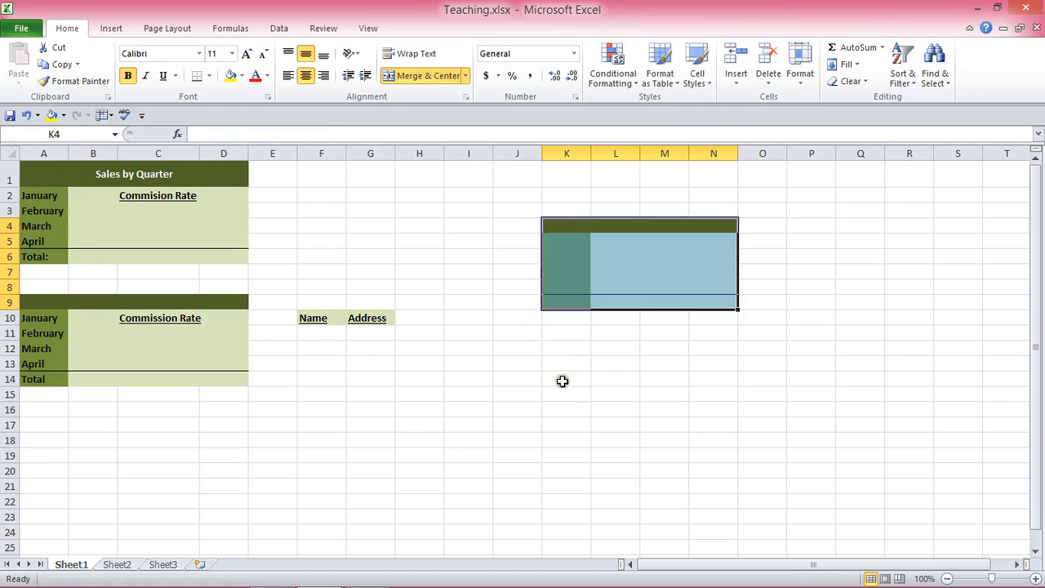
left_click(560, 380)
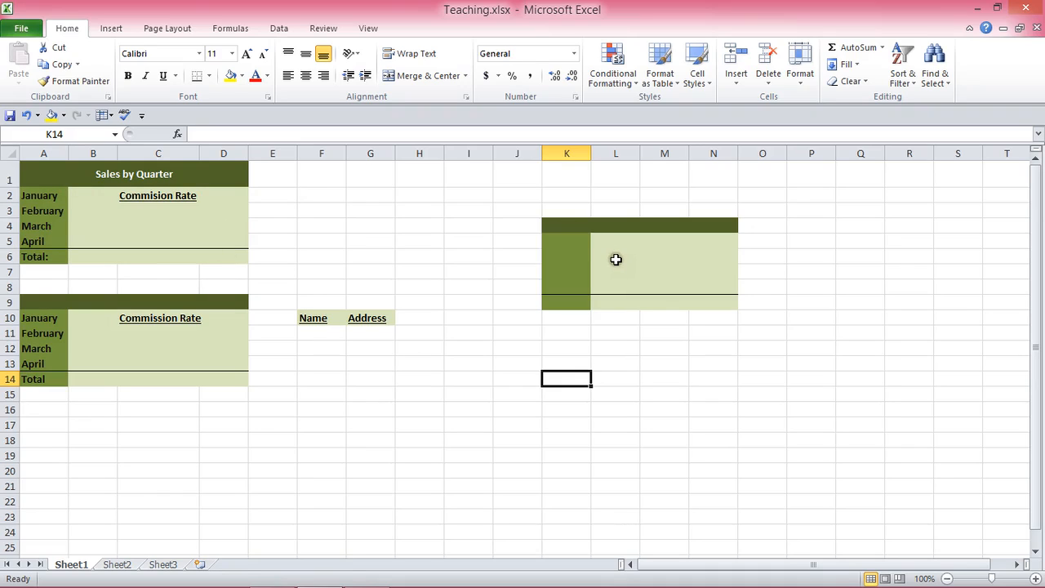
Step: Reapply the Commission Rate heading's formatting from C10 onto the Name cell F10 with Format Painter
left_click(177, 318)
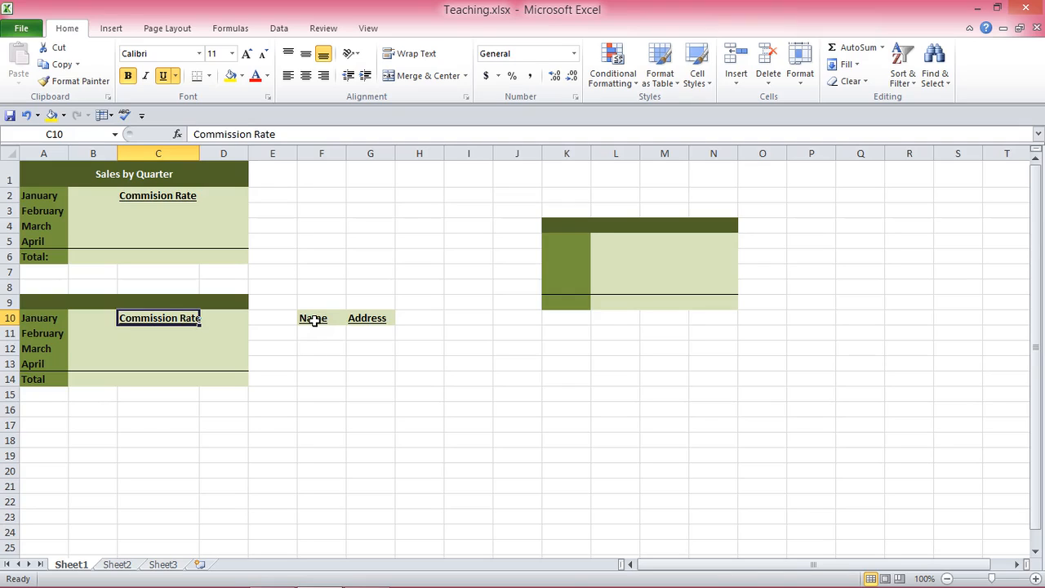
left_click(351, 337)
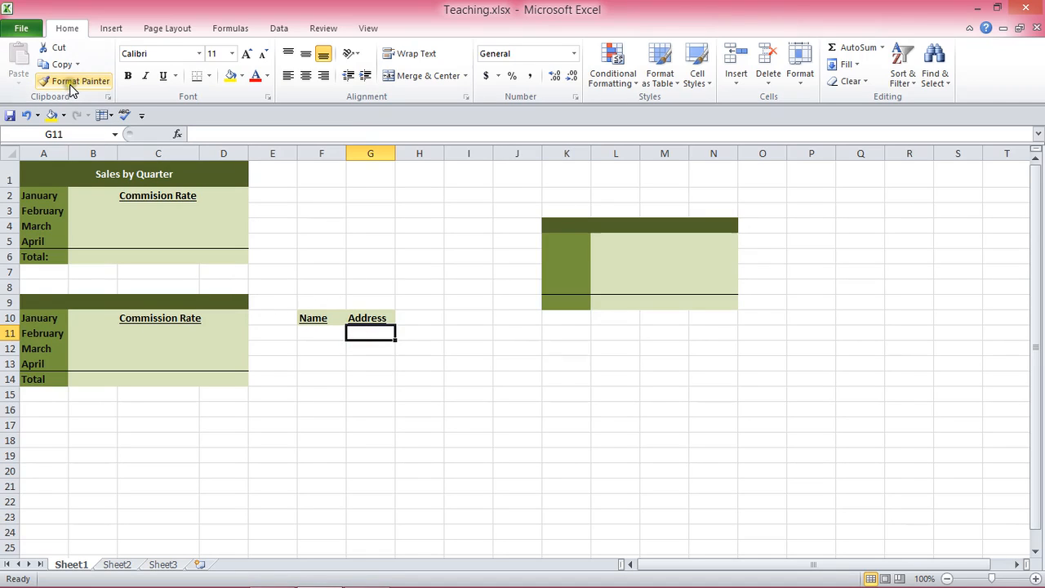
left_click(312, 321)
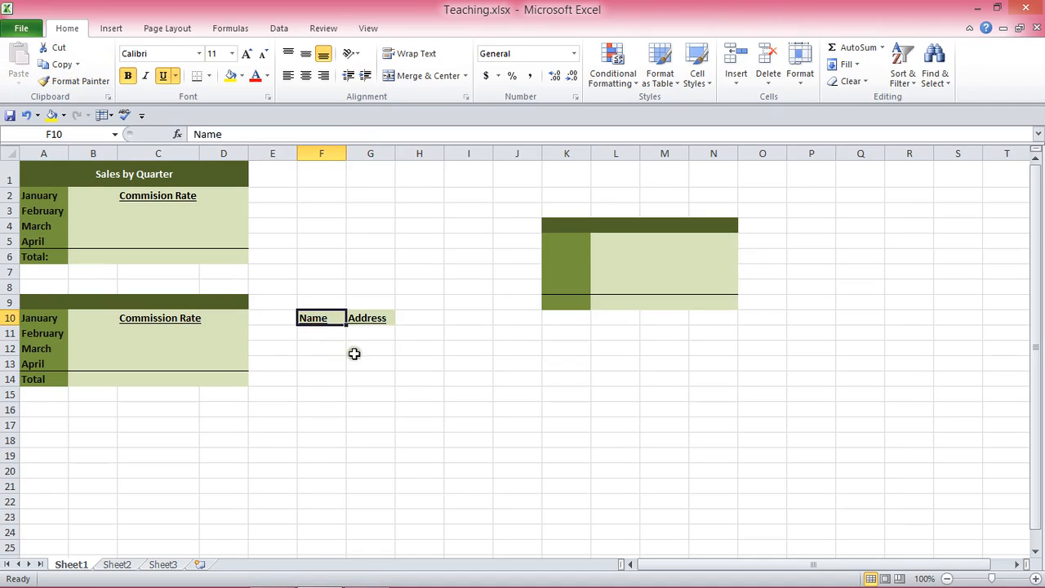